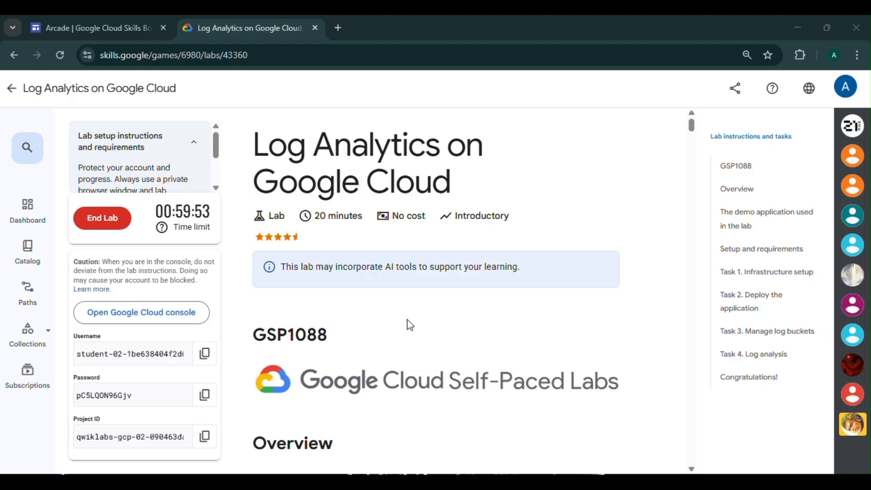
# Open the Google Cloud console in an incognito window and accept the terms of service.
pyautogui.rightClick(168, 303)
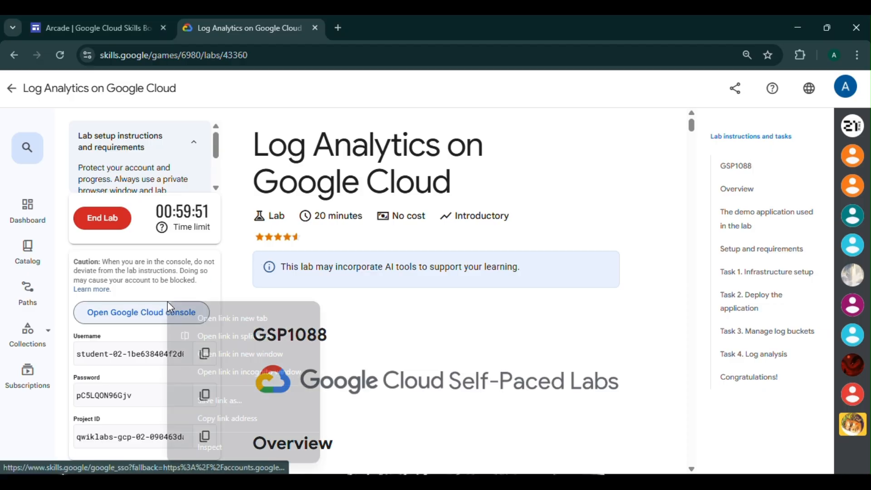
pyautogui.click(245, 369)
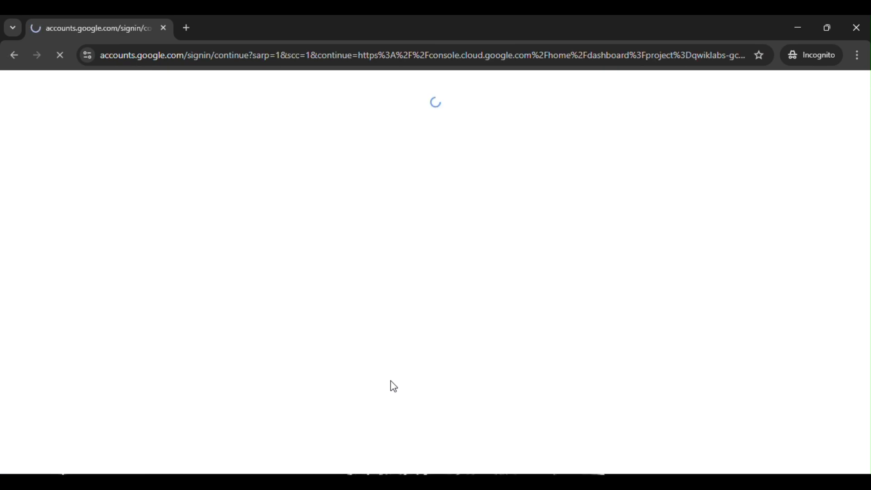
pyautogui.click(419, 422)
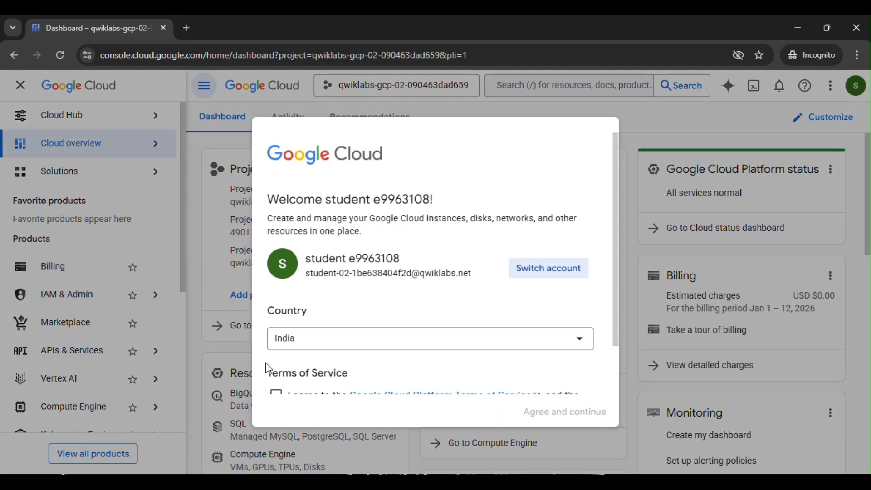
pyautogui.scroll(-2, 268, 369)
pyautogui.click(276, 337)
pyautogui.click(553, 416)
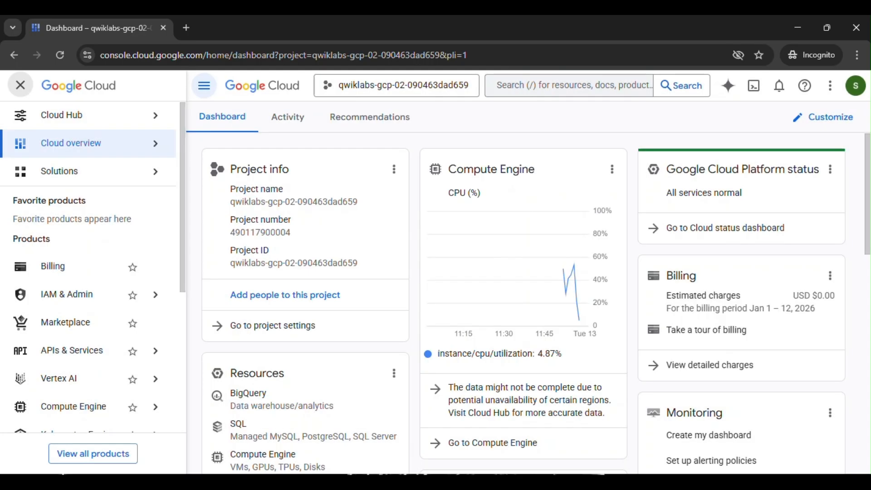
# Return to the lab instructions and jump to the Task 1 Infrastructure setup section.
pyautogui.moveTo(536, 482)
pyautogui.click(508, 438)
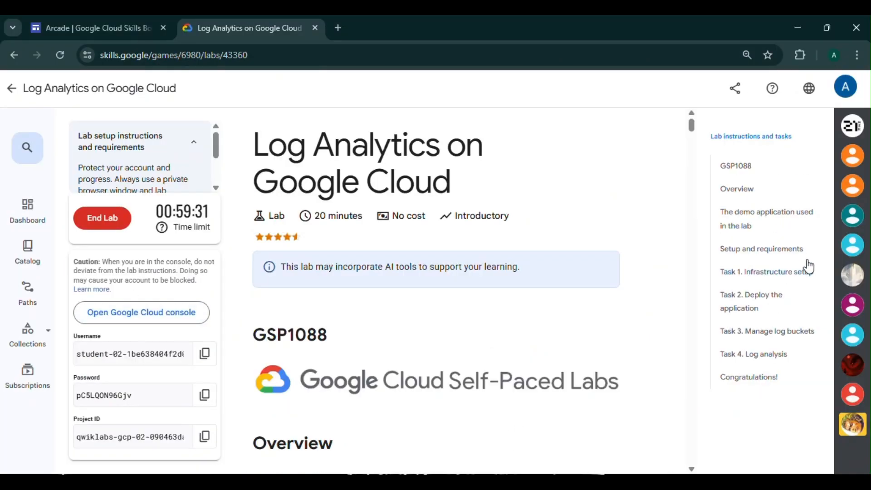
pyautogui.click(806, 270)
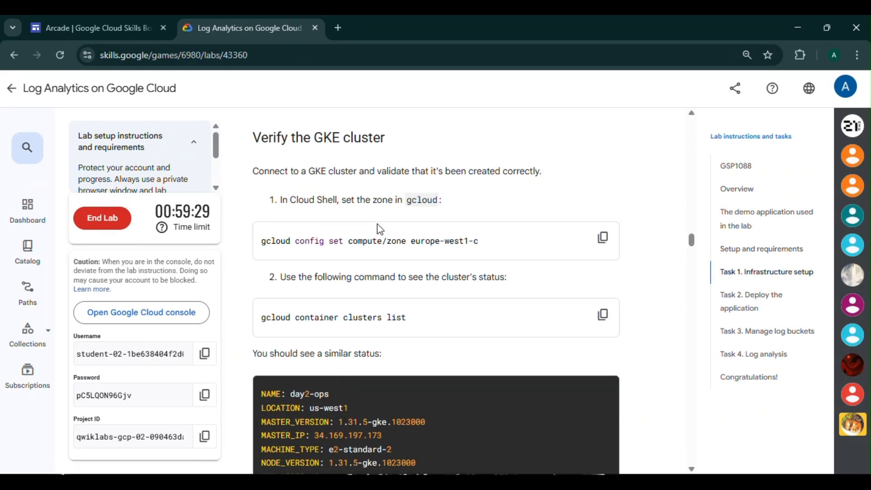
# Activate Cloud Shell in the console and authorize it.
pyautogui.moveTo(535, 481)
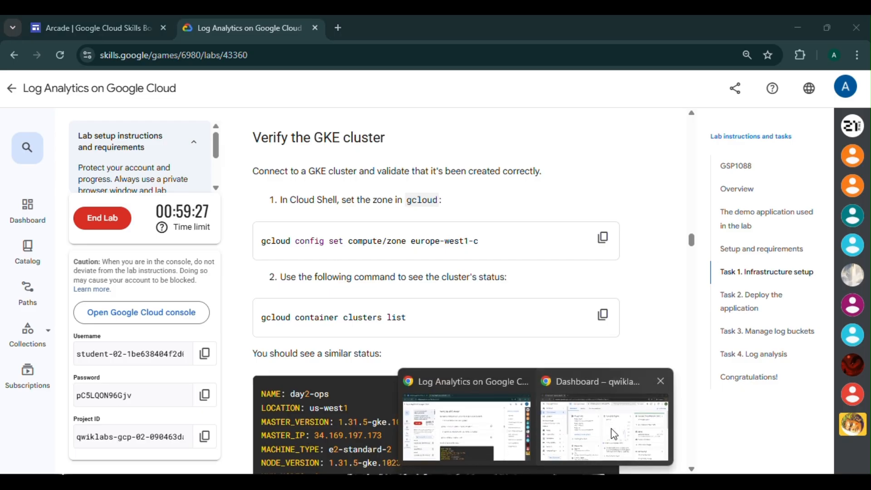
pyautogui.click(611, 428)
pyautogui.click(755, 87)
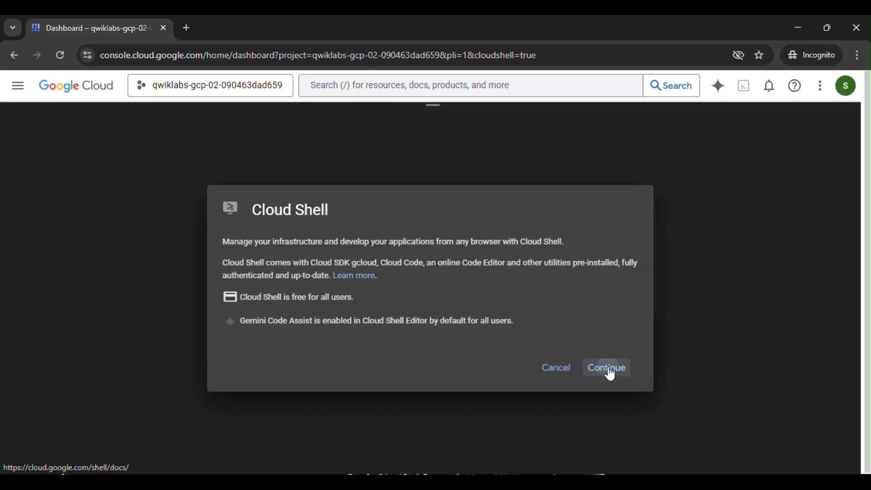
pyautogui.click(607, 366)
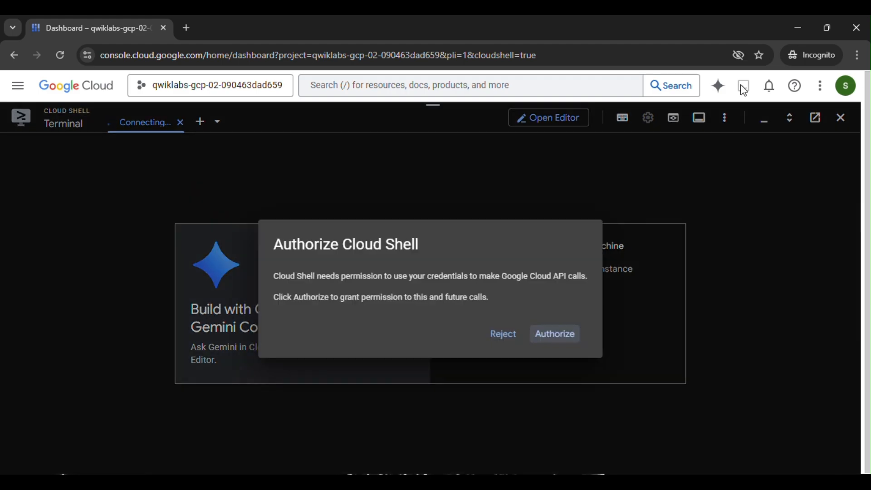
pyautogui.click(566, 339)
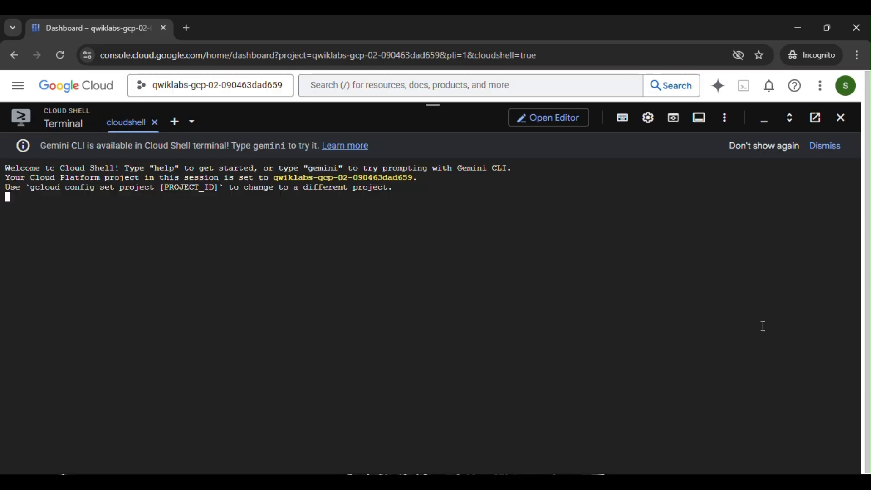
pyautogui.click(755, 150)
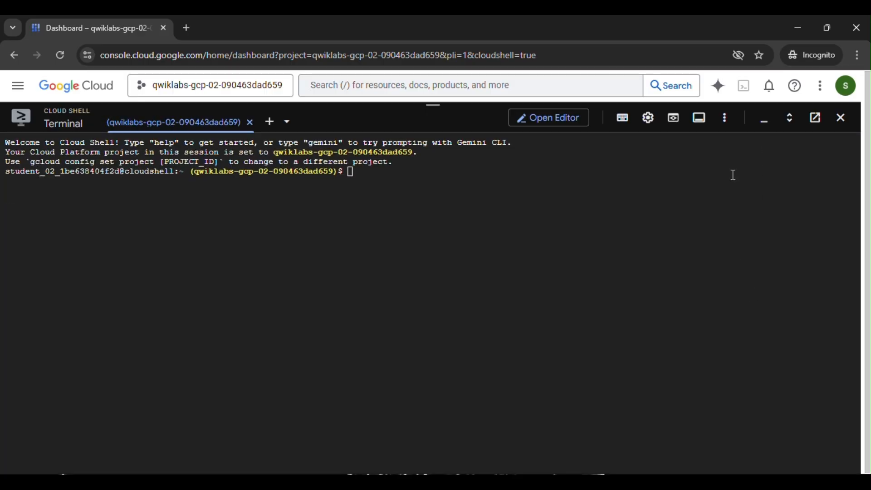
# Copy the zone command from the instructions and run it to set the compute zone to europe-west1-c.
pyautogui.moveTo(535, 481)
pyautogui.click(486, 435)
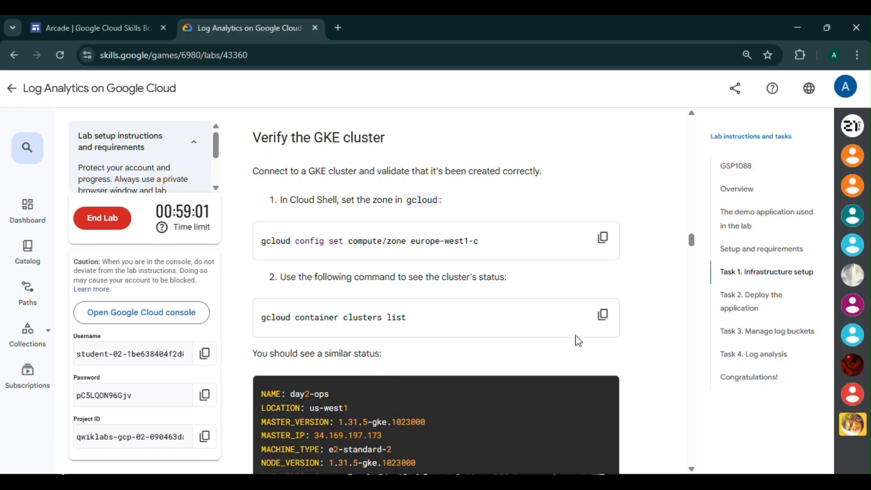
pyautogui.scroll(-1, 568, 344)
pyautogui.click(603, 174)
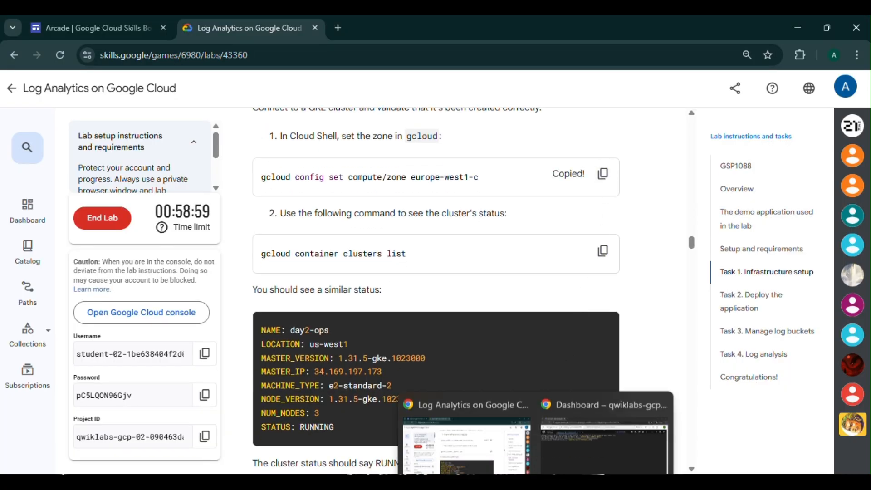
pyautogui.click(598, 435)
pyautogui.hotkey('ctrl', 'v')
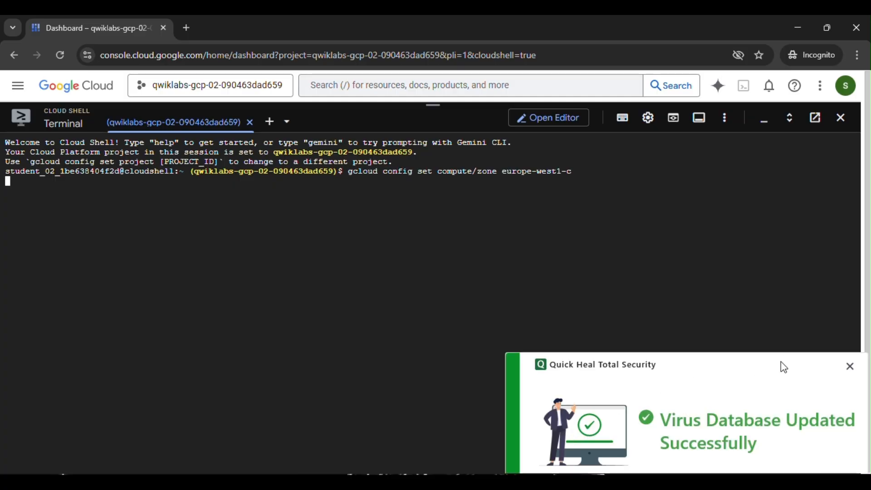
pyautogui.click(851, 368)
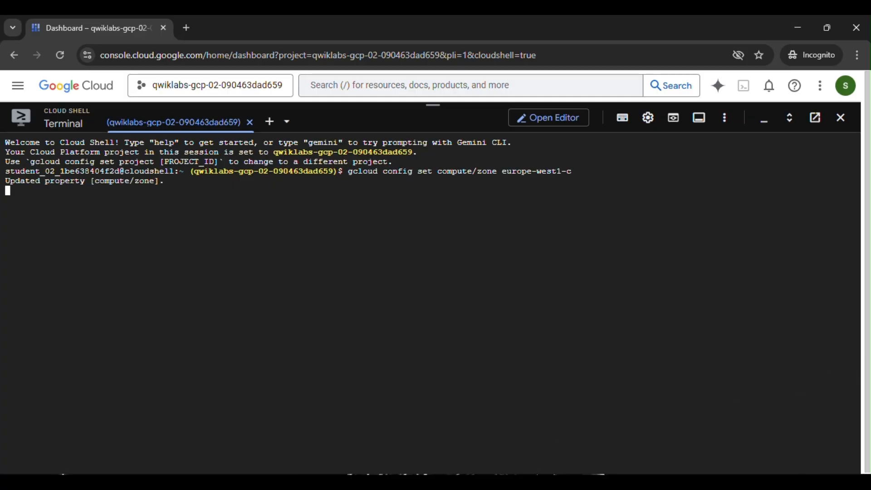
# Fetch credentials for the day2-ops cluster in region europe-west1 using the copied gcloud command.
pyautogui.moveTo(536, 482)
pyautogui.click(509, 447)
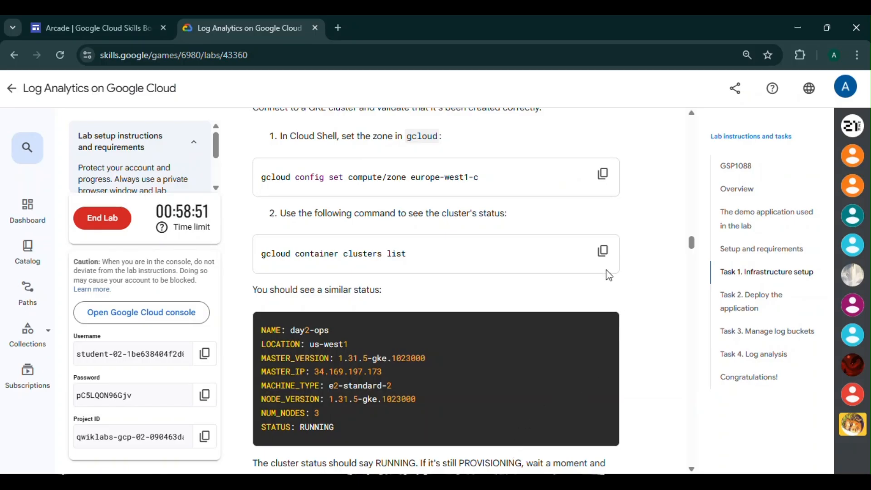
pyautogui.scroll(-5, 589, 295)
pyautogui.scroll(-1, 592, 295)
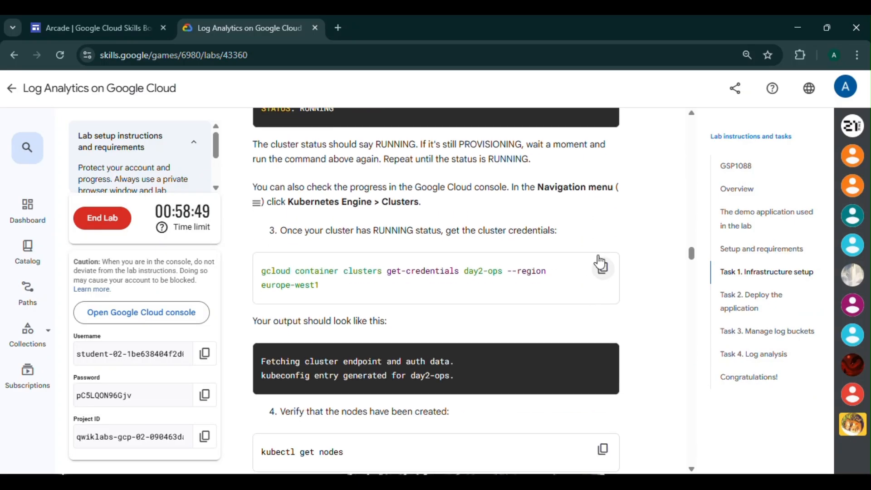
pyautogui.click(602, 268)
pyautogui.moveTo(536, 481)
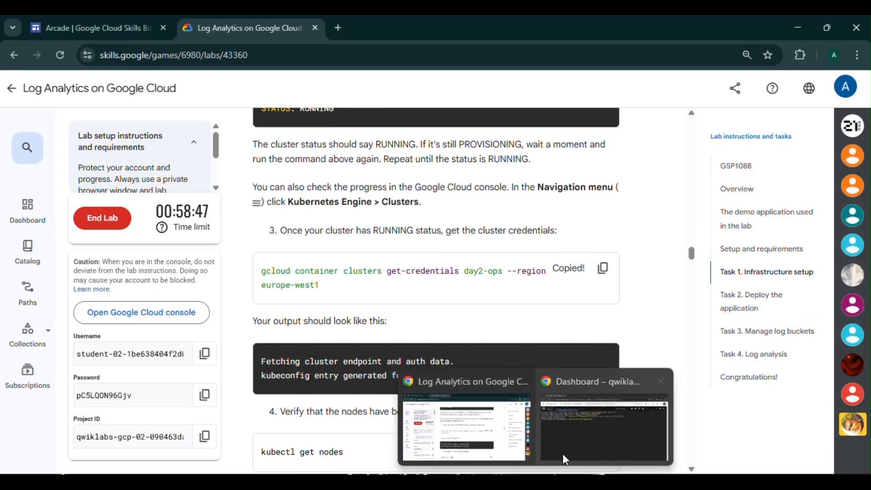
pyautogui.click(590, 437)
pyautogui.hotkey('ctrl', 'v')
pyautogui.press('Return')
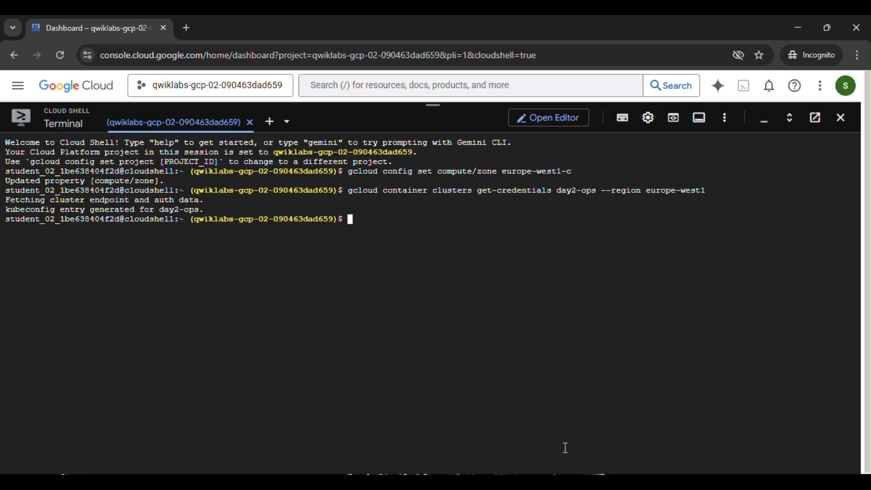
# Run kubectl get nodes to verify the cluster nodes.
pyautogui.click(478, 432)
pyautogui.scroll(-4, 535, 393)
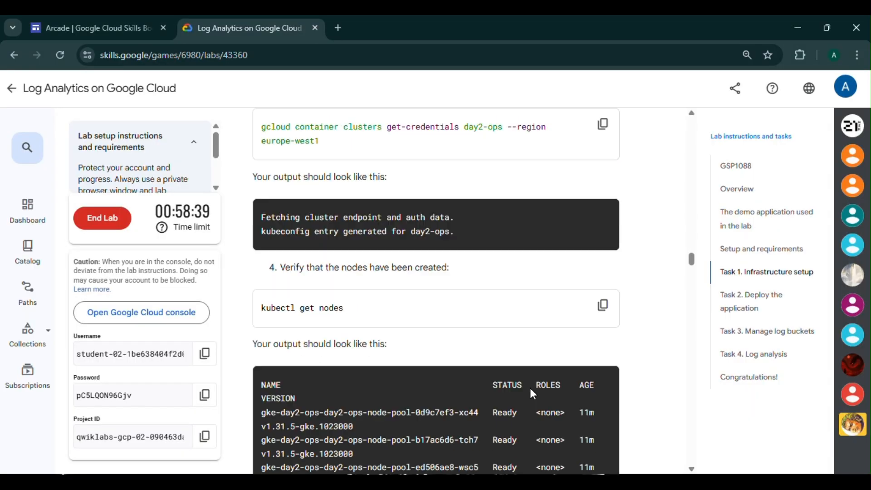
pyautogui.click(602, 257)
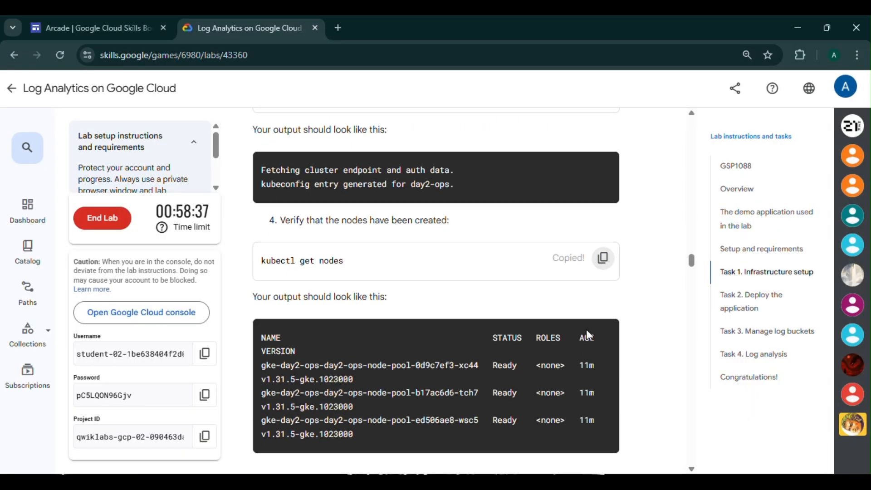
pyautogui.moveTo(535, 481)
pyautogui.click(589, 436)
pyautogui.hotkey('ctrl', 'v')
pyautogui.press('Return')
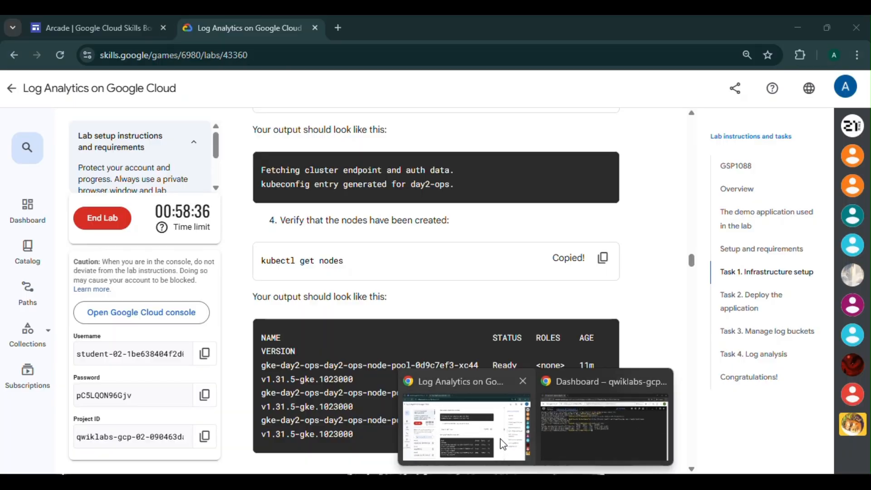
# Clone the microservices-demo repository from GitHub in Cloud Shell.
pyautogui.click(512, 418)
pyautogui.scroll(-5, 512, 418)
pyautogui.scroll(-3, 513, 418)
pyautogui.click(603, 234)
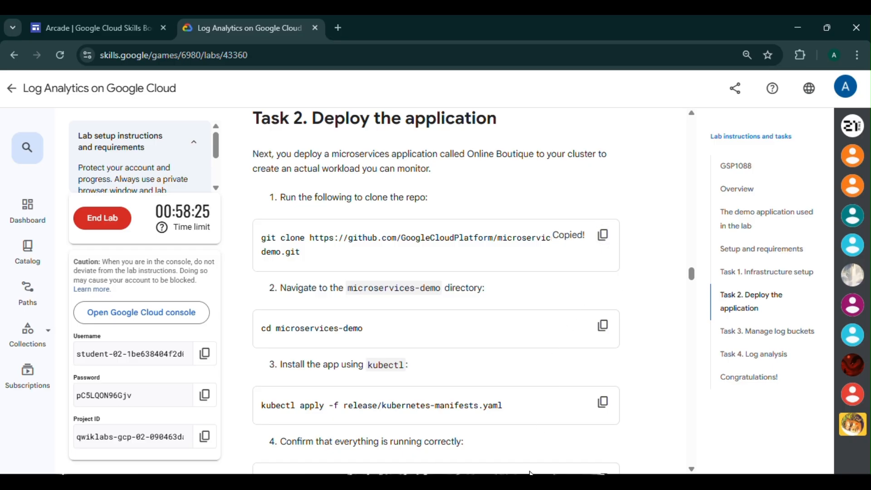
pyautogui.click(583, 440)
pyautogui.hotkey('ctrl', 'v')
pyautogui.press('Return')
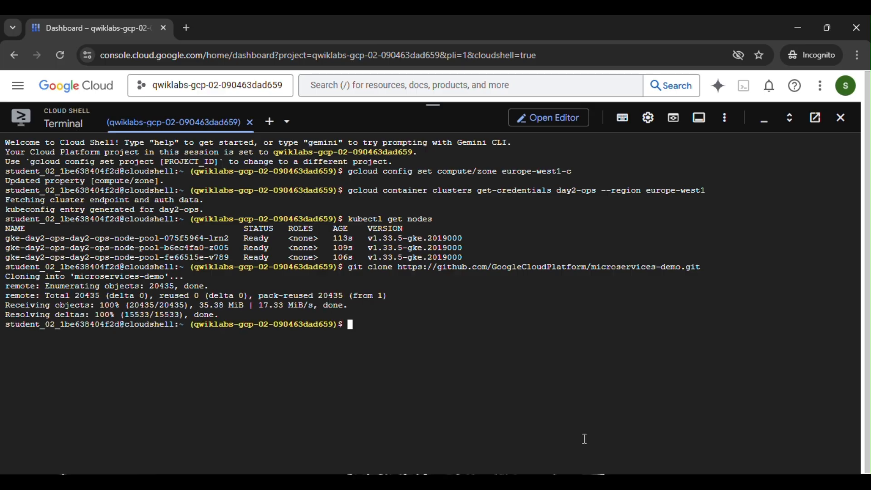
# Change into the microservices-demo directory.
pyautogui.moveTo(536, 481)
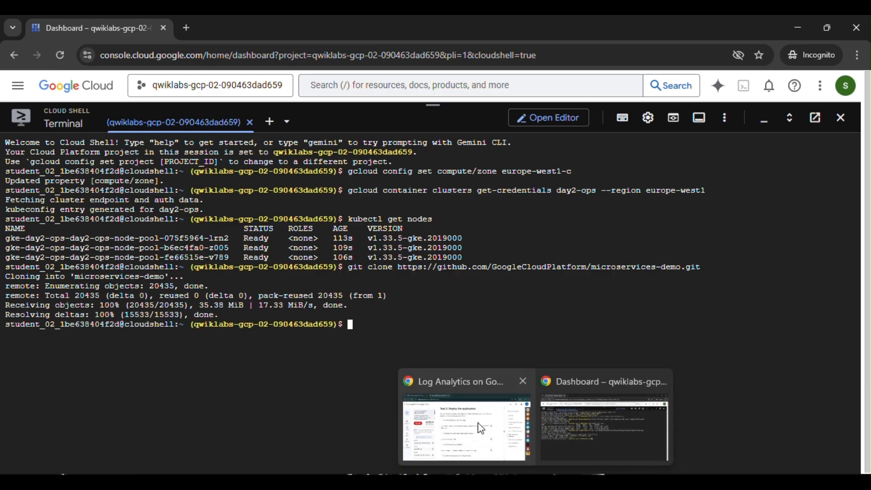
pyautogui.click(466, 421)
pyautogui.click(603, 325)
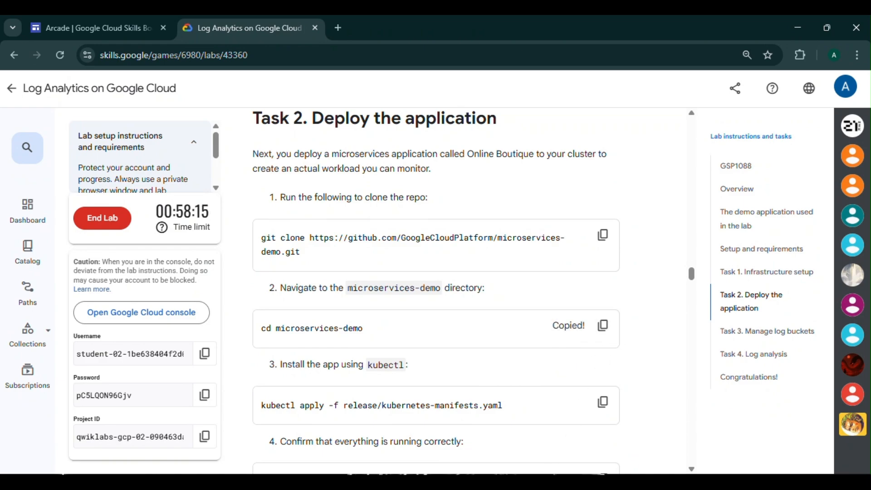
pyautogui.click(587, 448)
pyautogui.hotkey('ctrl', 'v')
pyautogui.press('Return')
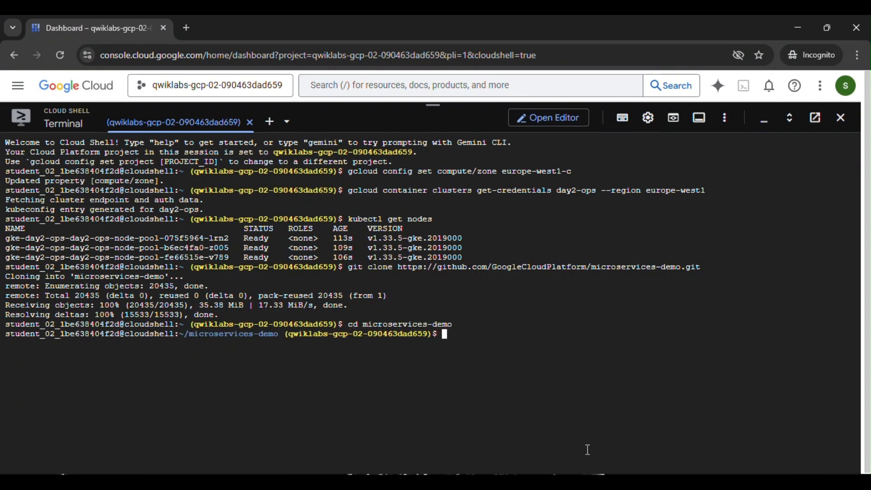
# Install the app with kubectl apply -f release/kubernetes-manifests.yaml.
pyautogui.click(465, 422)
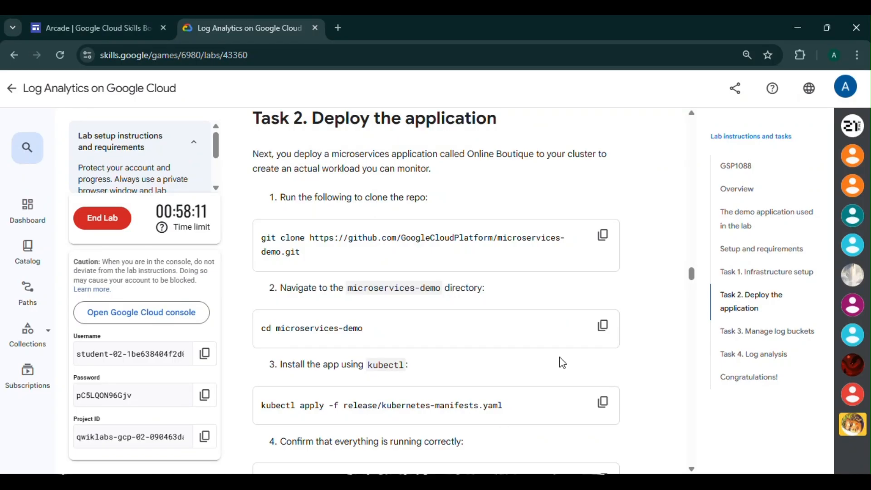
pyautogui.click(603, 402)
pyautogui.moveTo(536, 481)
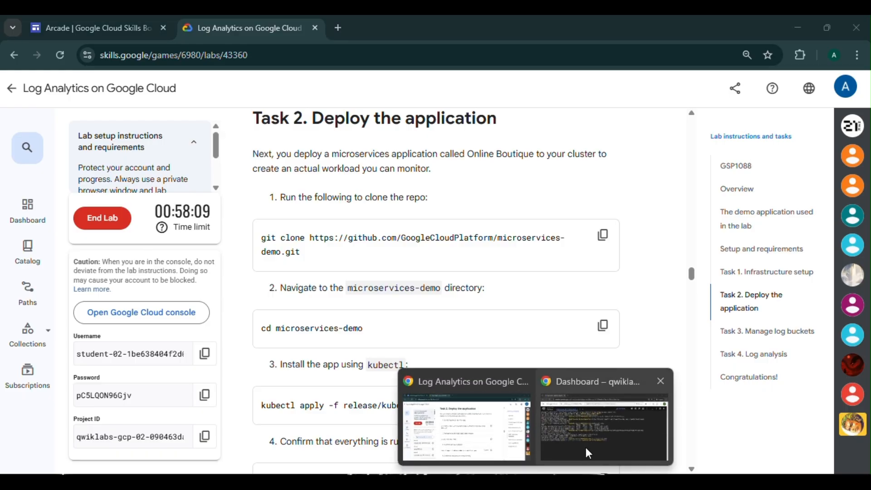
pyautogui.click(587, 448)
pyautogui.hotkey('ctrl', 'v')
pyautogui.press('Return')
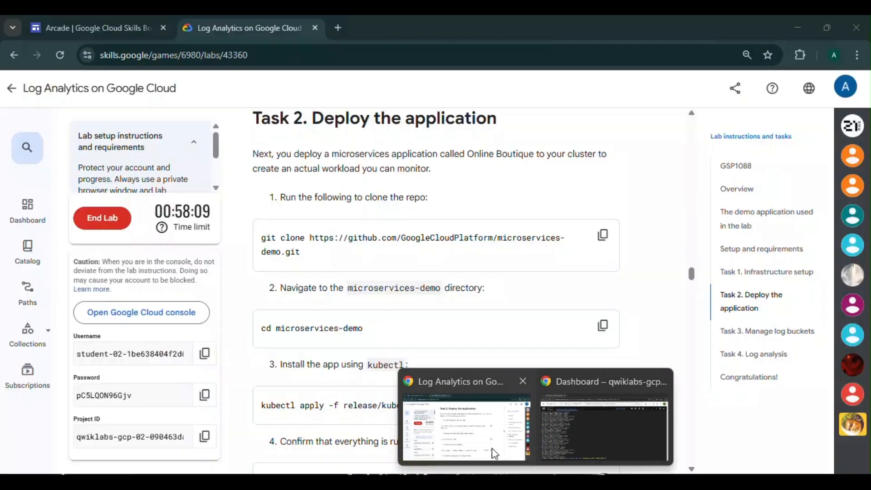
# Run kubectl get pods to check the application pods.
pyautogui.click(492, 448)
pyautogui.scroll(-4, 495, 440)
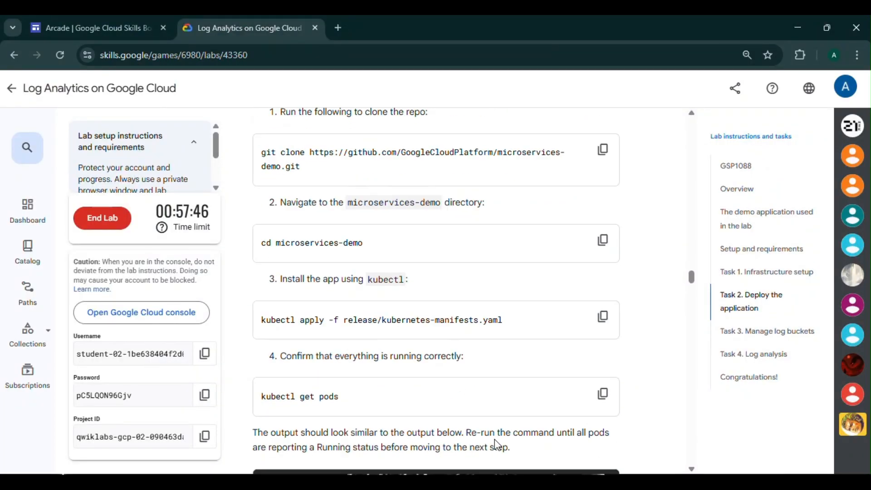
pyautogui.click(602, 352)
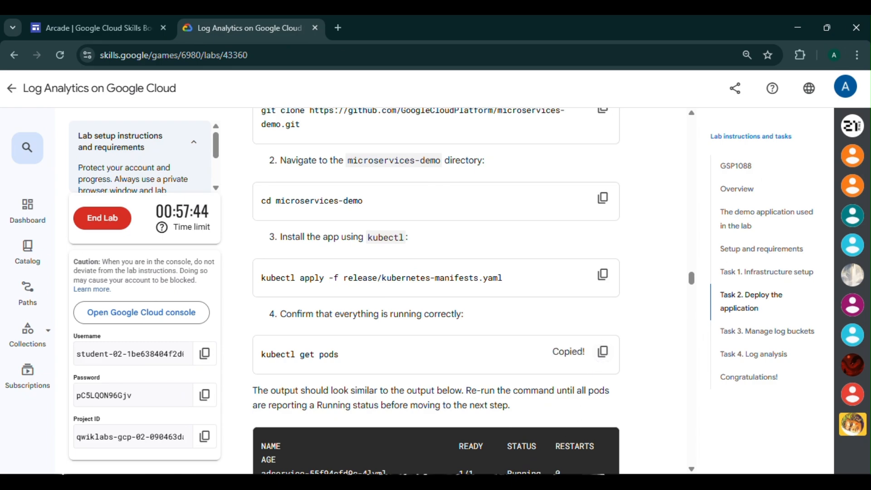
pyautogui.click(608, 436)
pyautogui.hotkey('ctrl', 'v')
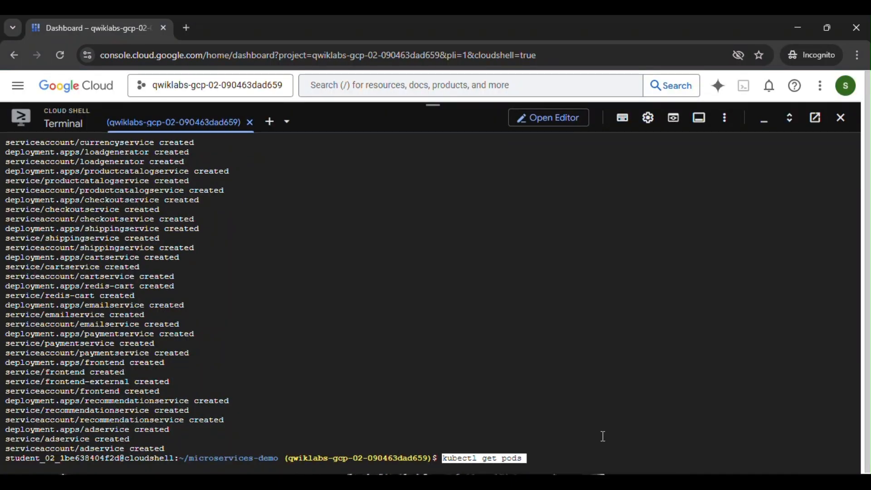
pyautogui.press('Return')
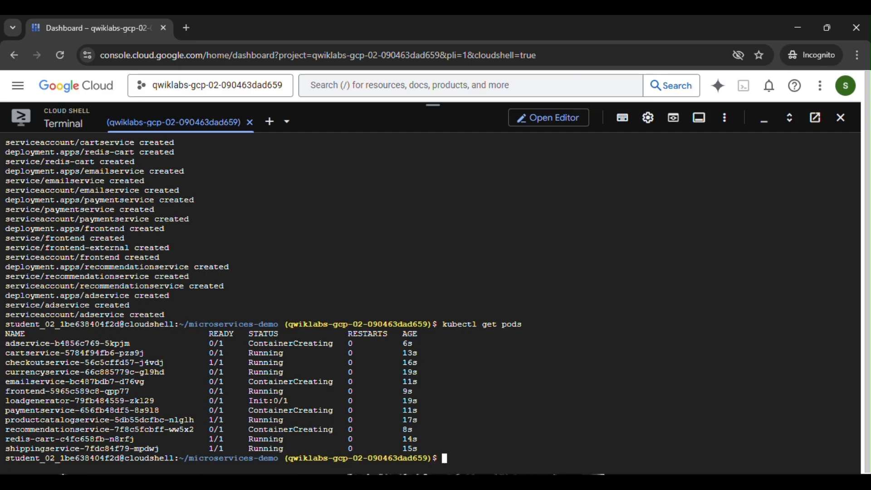
# Compare the pod list with the expected output in the lab instructions.
pyautogui.click(497, 434)
pyautogui.scroll(-3, 497, 412)
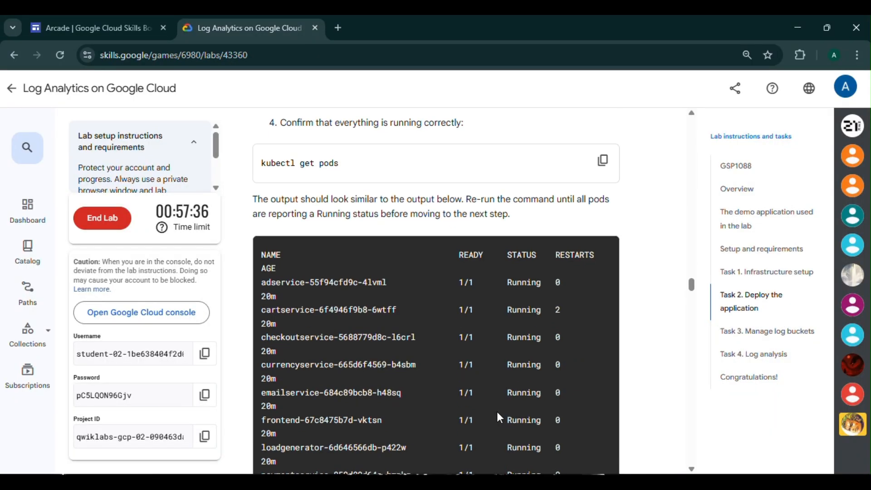
# Re-run kubectl get pods in Cloud Shell repeatedly until all application pods report Running.
pyautogui.scroll(-3, 499, 409)
pyautogui.scroll(-1, 422, 388)
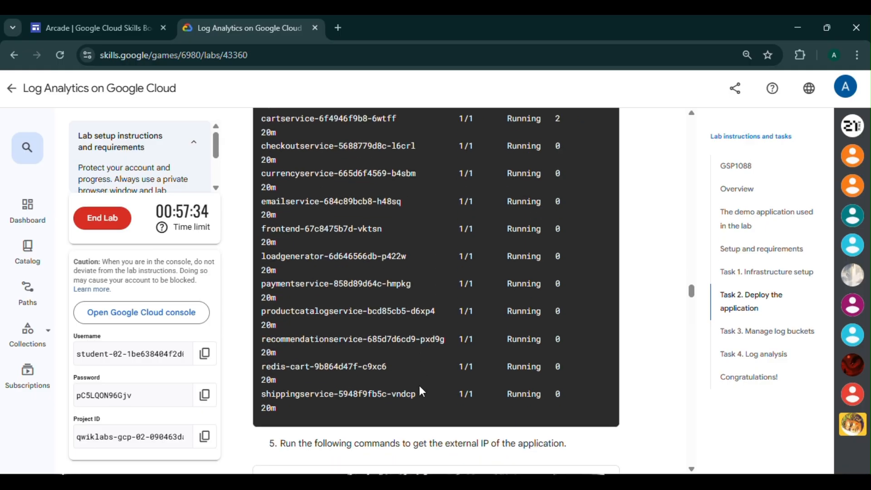
pyautogui.click(563, 443)
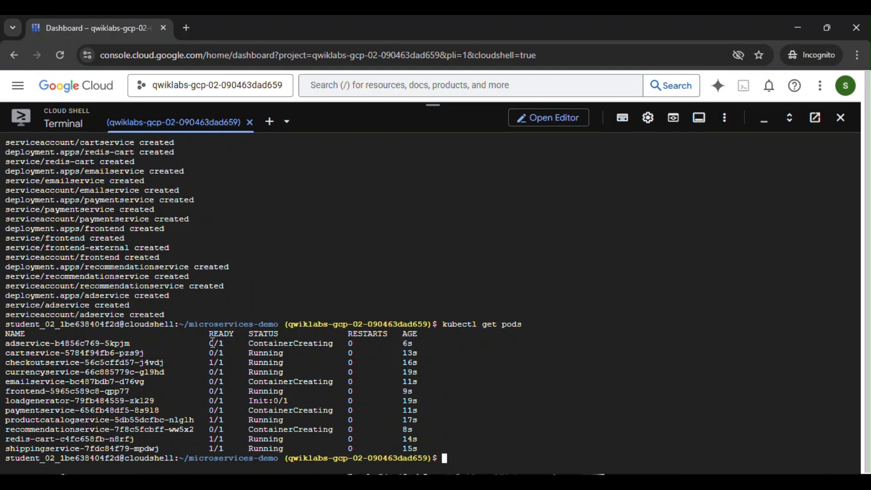
pyautogui.press('Up')
pyautogui.press('Return')
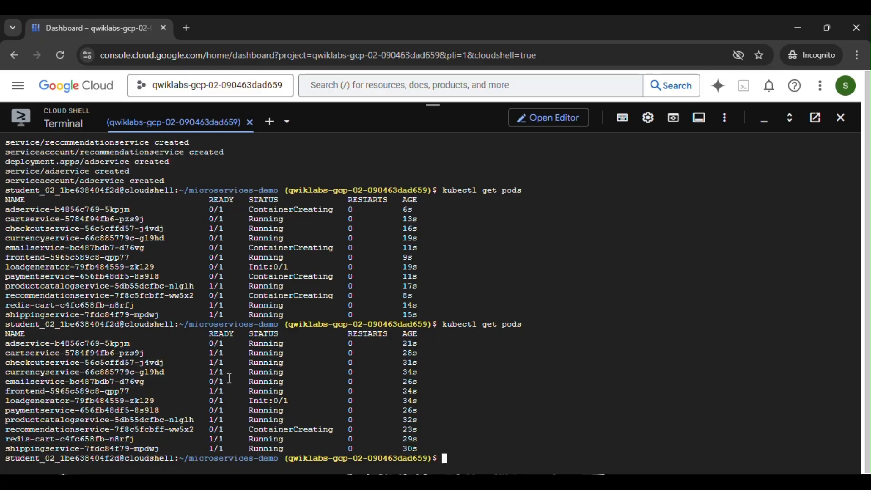
pyautogui.press('Up')
pyautogui.press('Return')
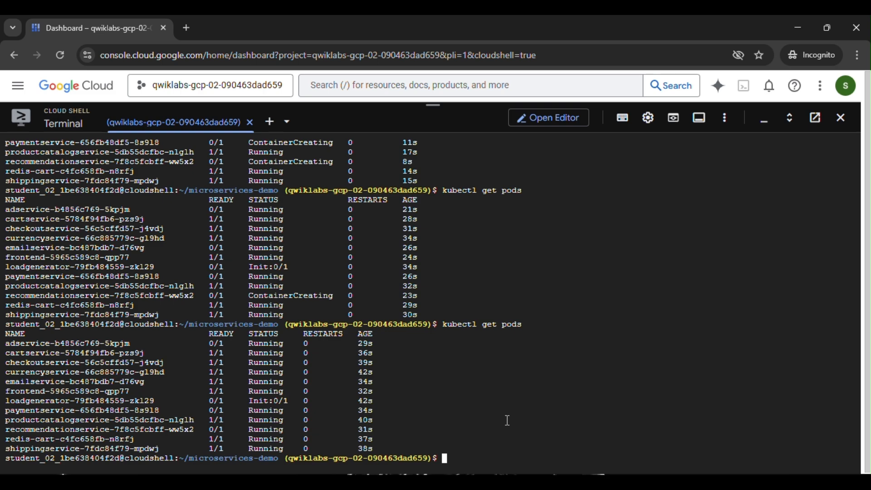
pyautogui.hotkey('ctrl', 'v')
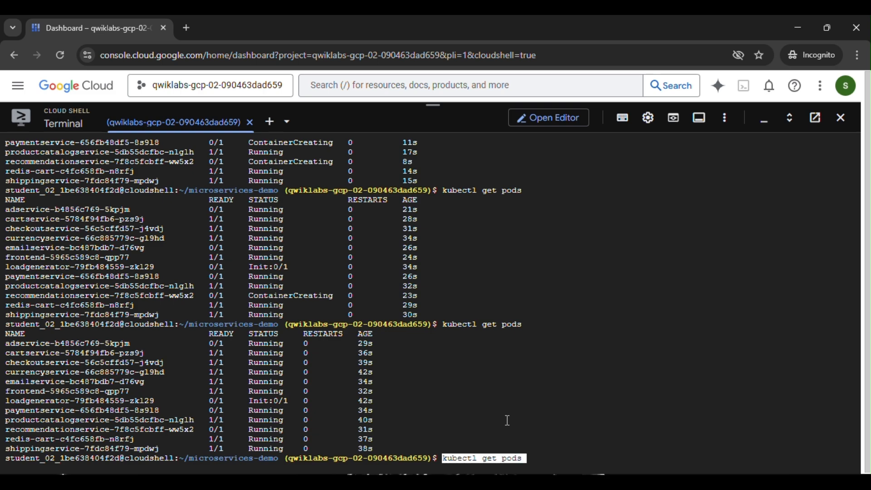
pyautogui.press('Return')
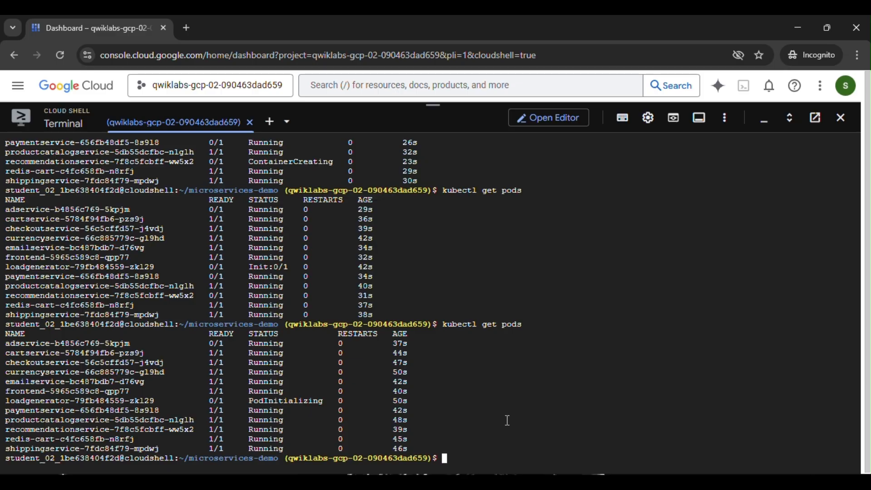
pyautogui.hotkey('ctrl', 'v')
pyautogui.press('Return')
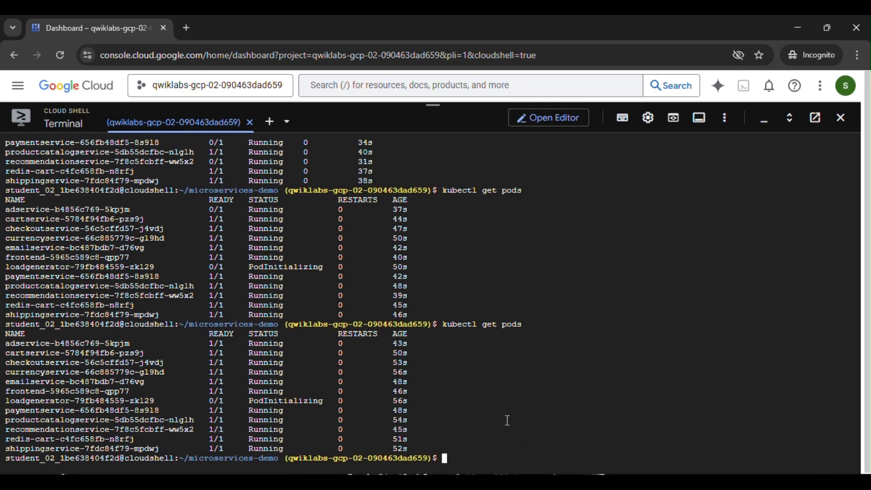
pyautogui.hotkey('ctrl', 'v')
pyautogui.press('Return')
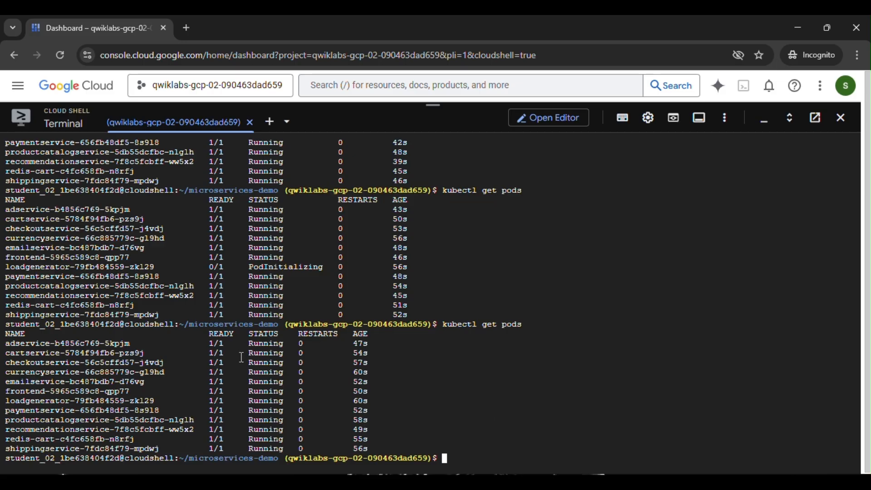
# Copy the export EXTERNAL_IP command from the lab instructions and run it in Cloud Shell to get the frontend's external IP.
pyautogui.moveTo(533, 482)
pyautogui.click(490, 431)
pyautogui.scroll(-4, 434, 312)
pyautogui.click(593, 235)
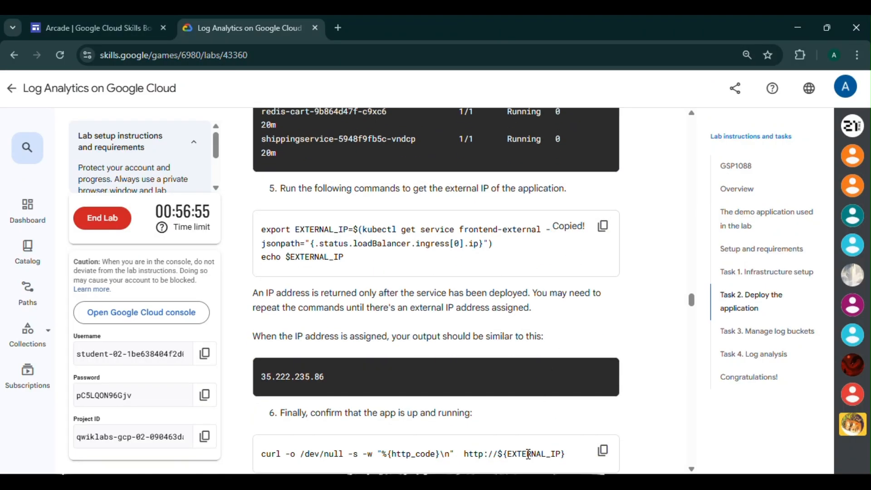
pyautogui.moveTo(535, 482)
pyautogui.click(586, 451)
pyautogui.hotkey('ctrl', 'v')
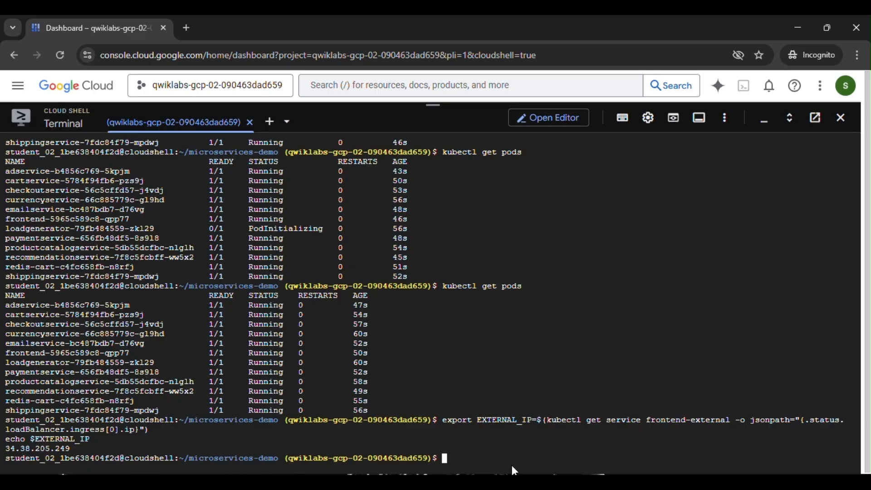
# Copy the curl command from the instructions and run it to confirm the app responds at the external IP.
pyautogui.click(494, 420)
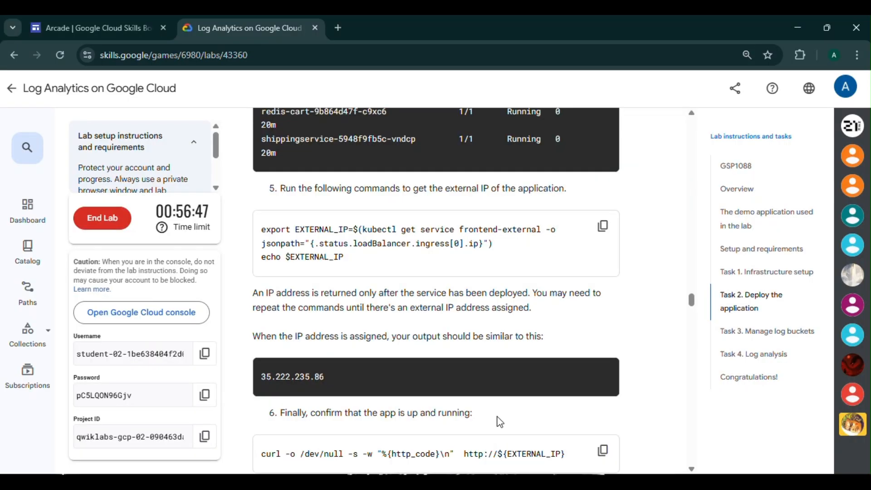
pyautogui.scroll(-3, 470, 396)
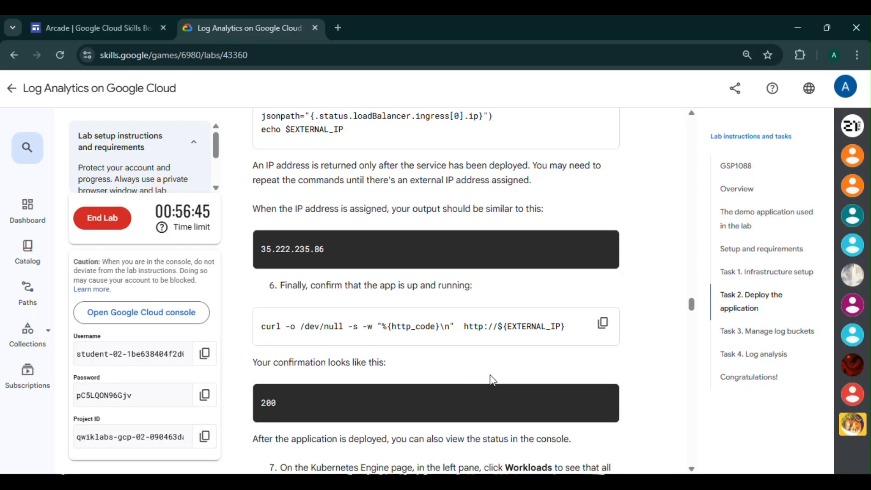
pyautogui.click(602, 324)
pyautogui.scroll(1, 515, 400)
pyautogui.scroll(3, 513, 399)
pyautogui.scroll(-3, 514, 399)
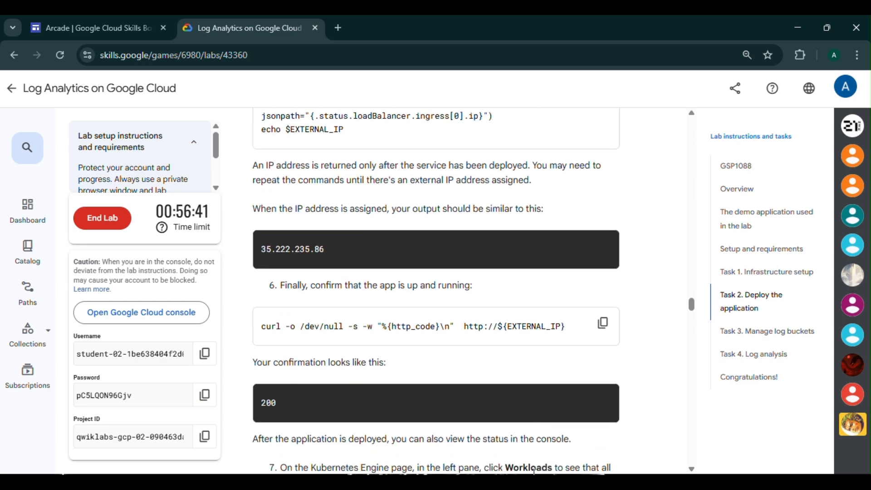
pyautogui.moveTo(533, 475)
pyautogui.click(577, 437)
pyautogui.hotkey('ctrl', 'v')
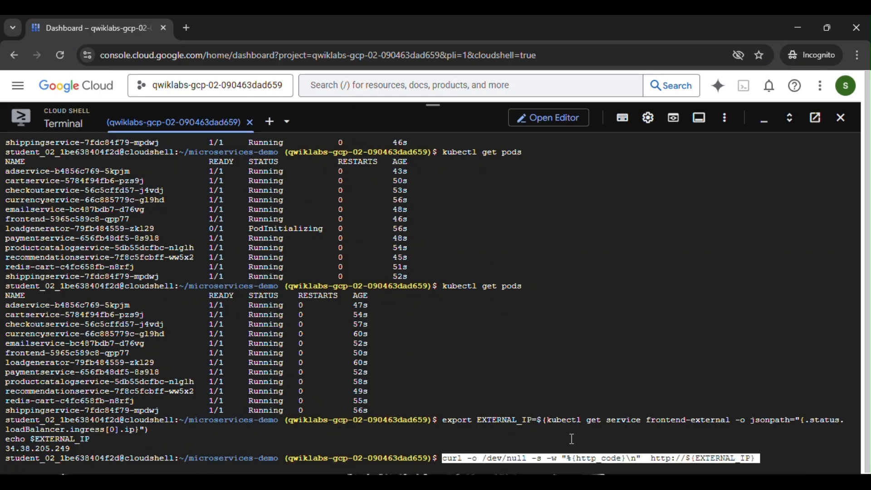
pyautogui.press('Return')
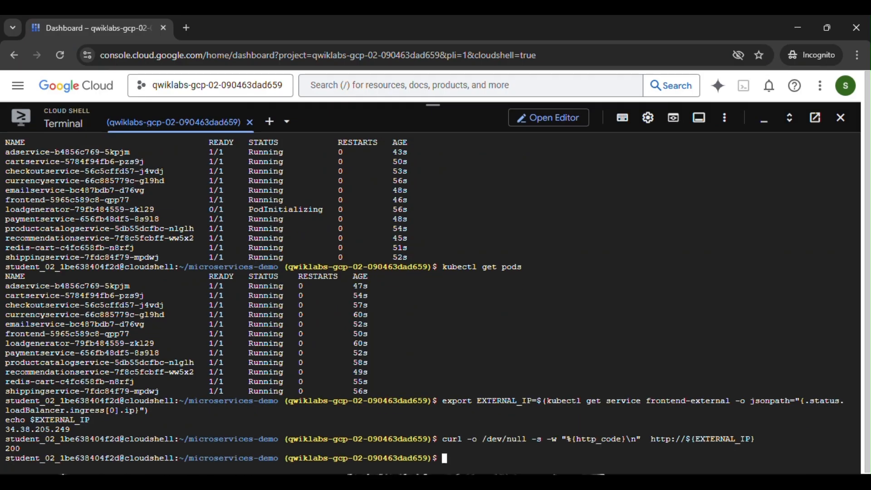
# Check progress for the Deploy application task in the lab instructions.
pyautogui.click(505, 456)
pyautogui.scroll(-4, 384, 384)
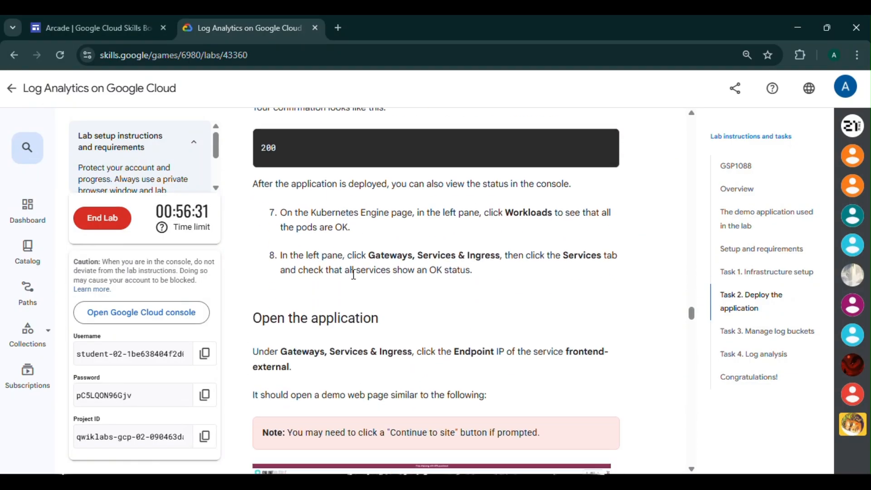
pyautogui.scroll(-2, 395, 282)
pyautogui.scroll(3, 445, 282)
pyautogui.scroll(-10, 446, 290)
pyautogui.click(379, 257)
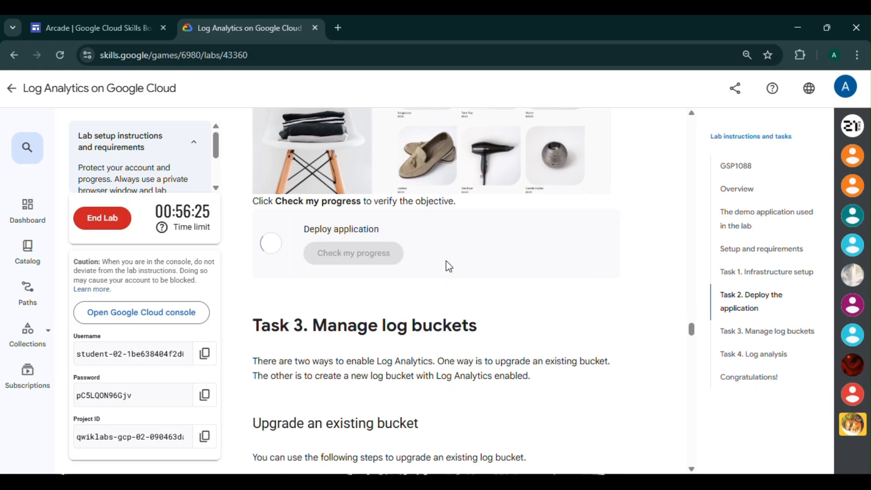
# Open Logging from the console search for logging and dismiss the Preferences tour popup.
pyautogui.scroll(-4, 446, 262)
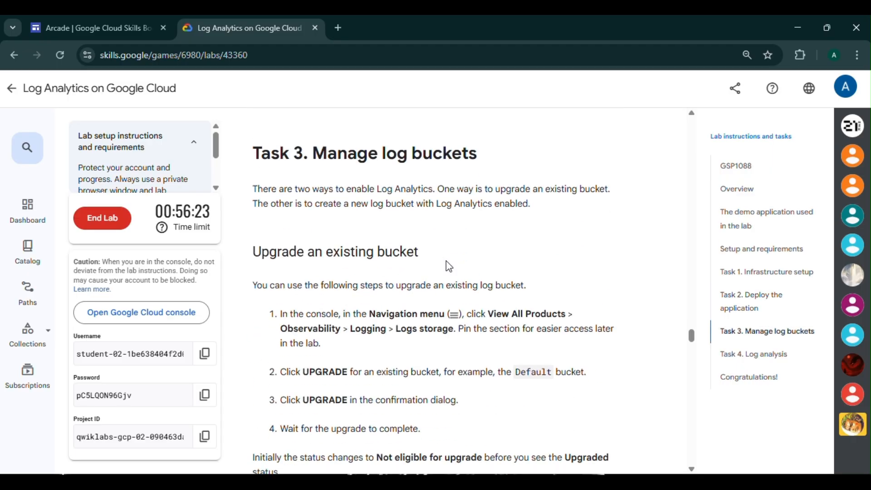
pyautogui.scroll(-3, 448, 266)
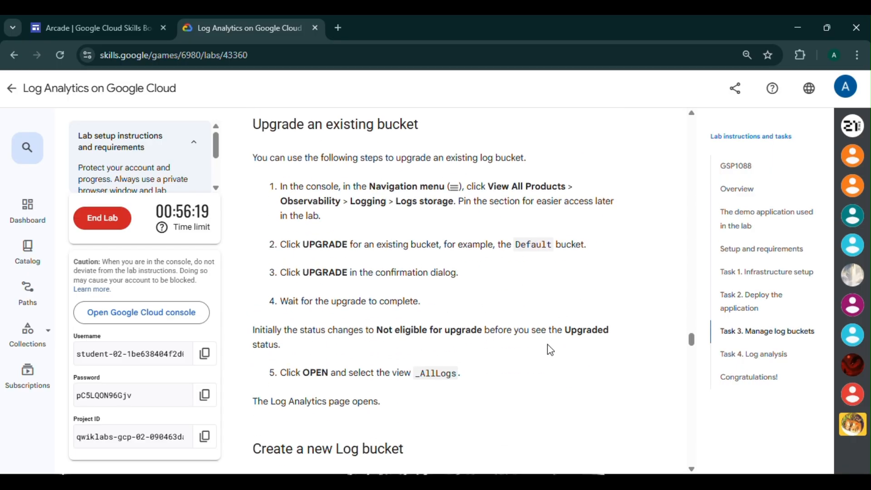
pyautogui.moveTo(526, 475)
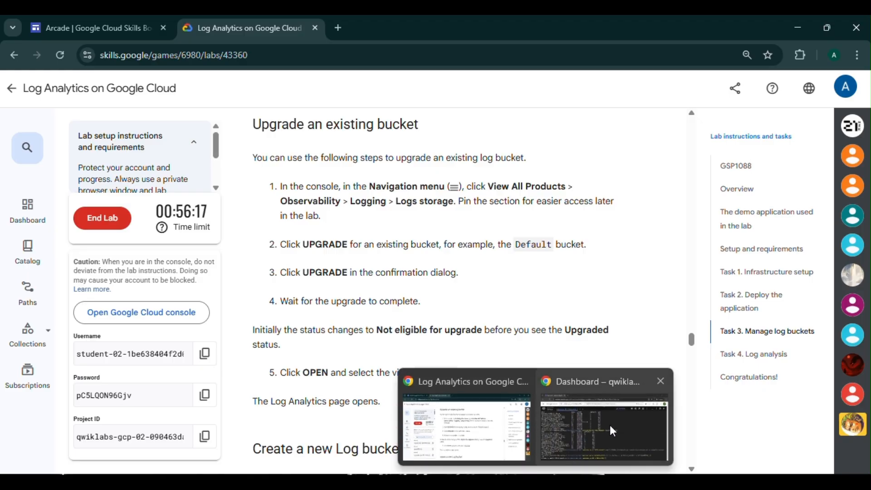
pyautogui.click(610, 432)
pyautogui.click(443, 89)
pyautogui.write('logging')
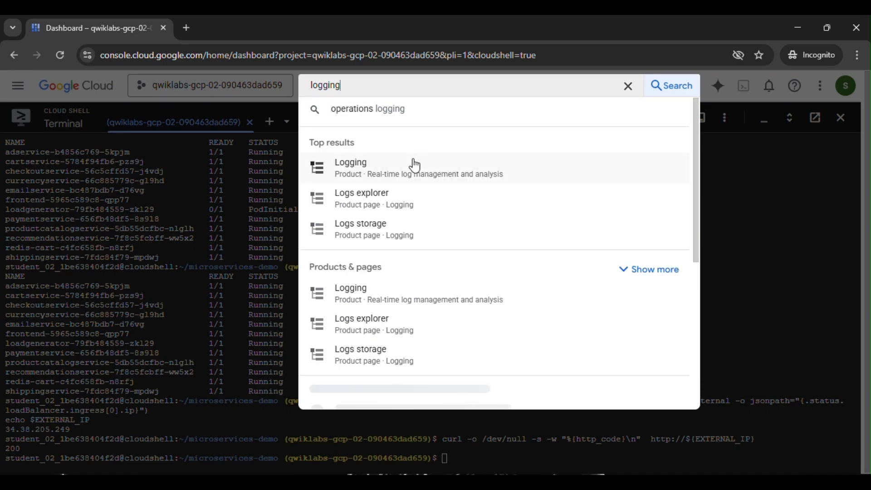
pyautogui.click(411, 170)
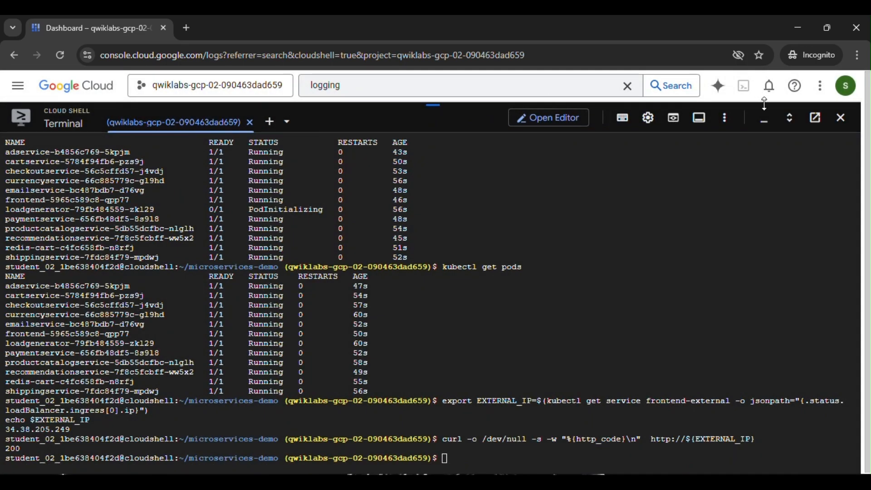
pyautogui.click(766, 127)
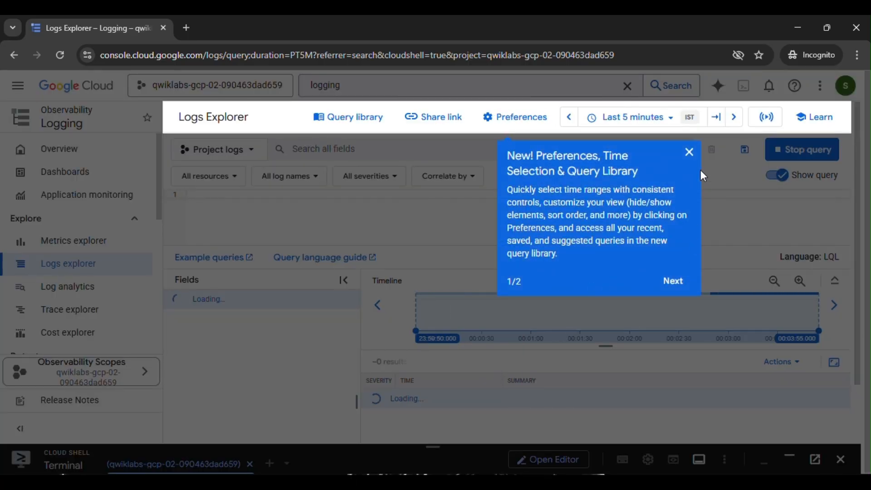
pyautogui.click(688, 151)
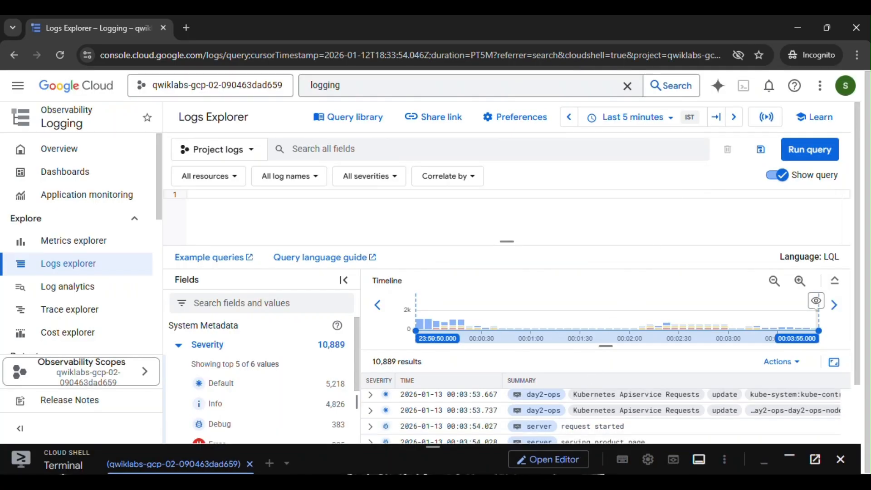
pyautogui.moveTo(496, 424)
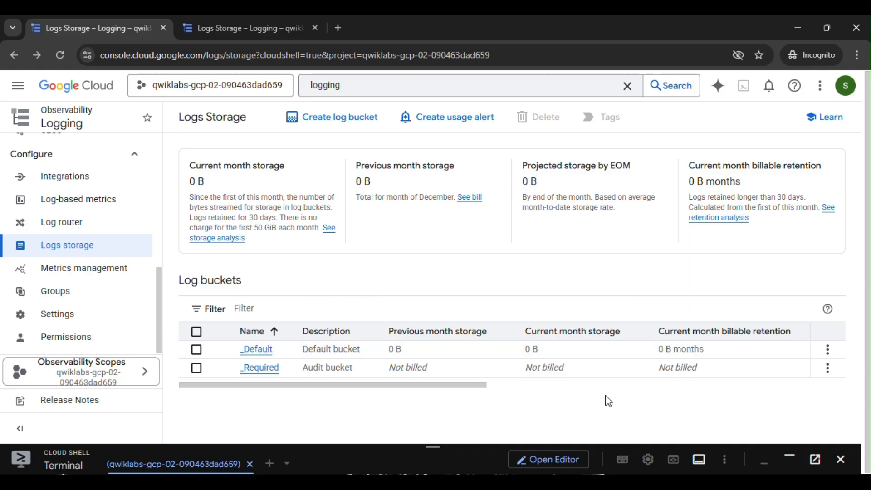
# Upgrade the _Default log bucket in Logs Storage to enable Log Analytics.
pyautogui.click(473, 423)
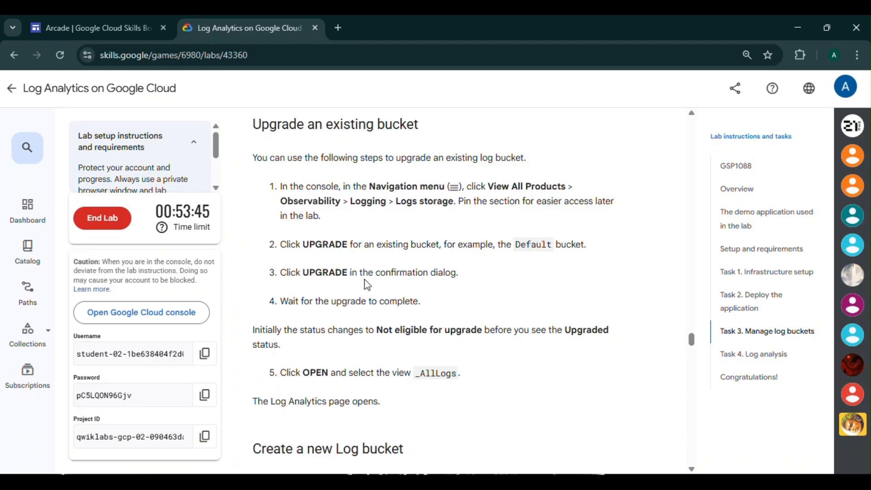
pyautogui.scroll(1, 363, 279)
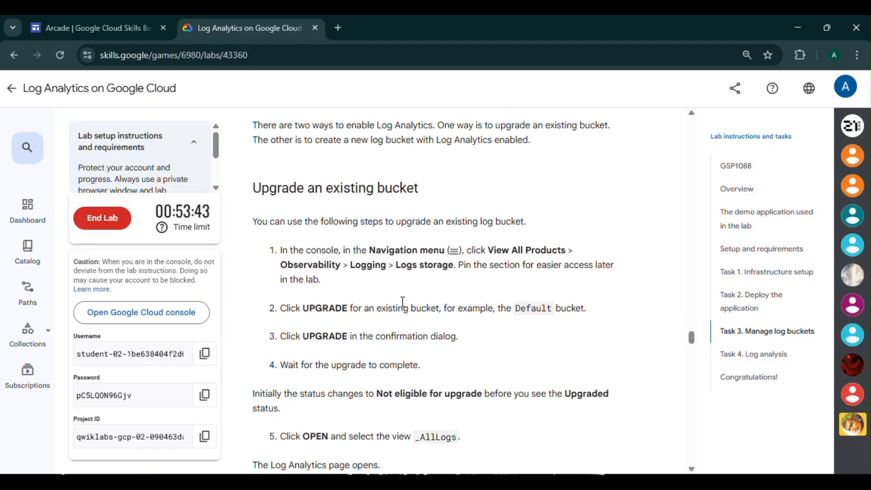
pyautogui.moveTo(552, 472)
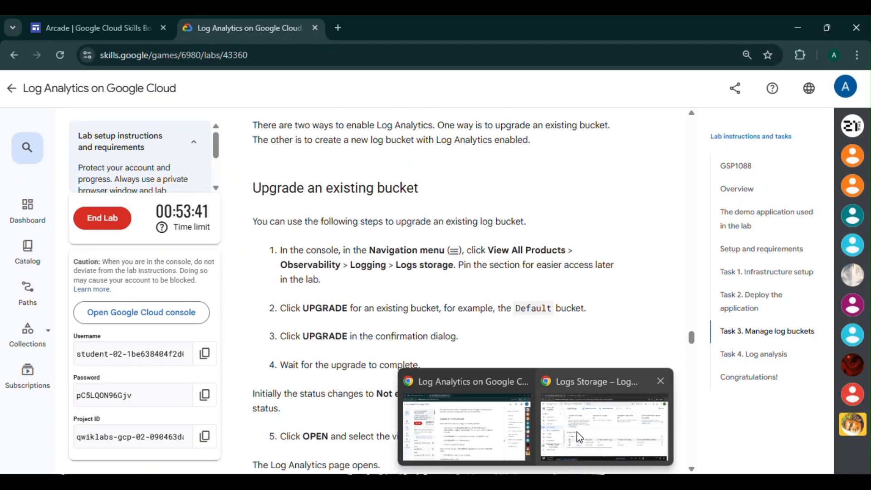
pyautogui.click(592, 408)
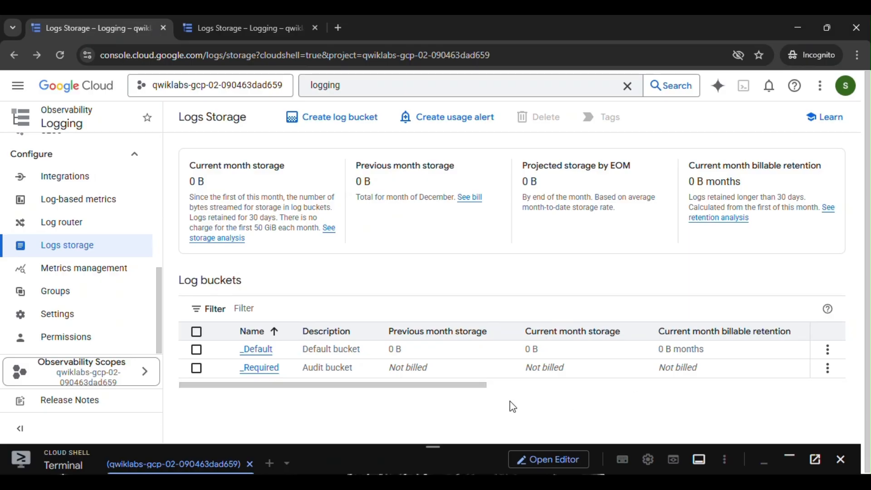
pyautogui.moveTo(484, 389); pyautogui.dragTo(594, 389)
pyautogui.click(635, 350)
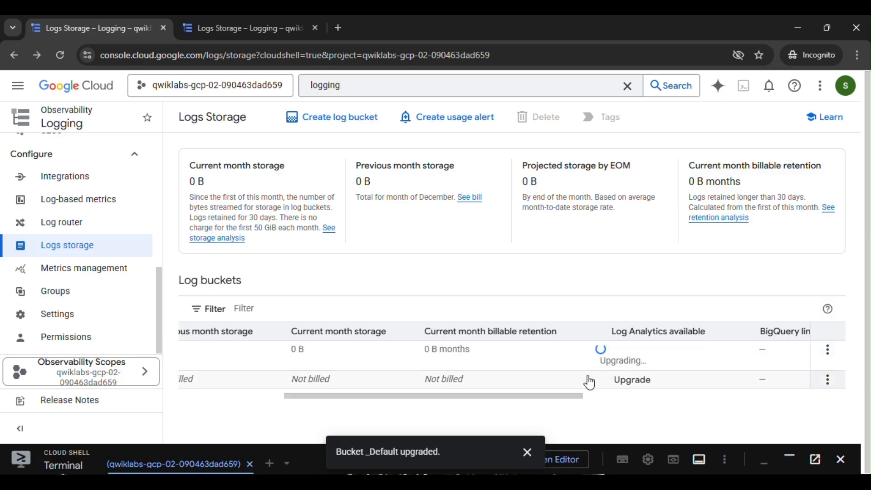
# Copy the suggested bucket name day2ops-log from the Create a new Log bucket instructions.
pyautogui.moveTo(535, 474)
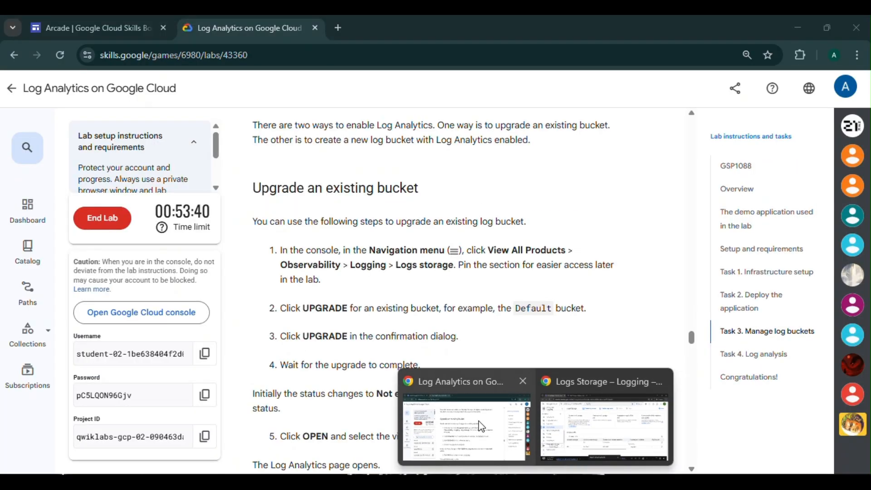
pyautogui.click(482, 427)
pyautogui.scroll(-3, 484, 374)
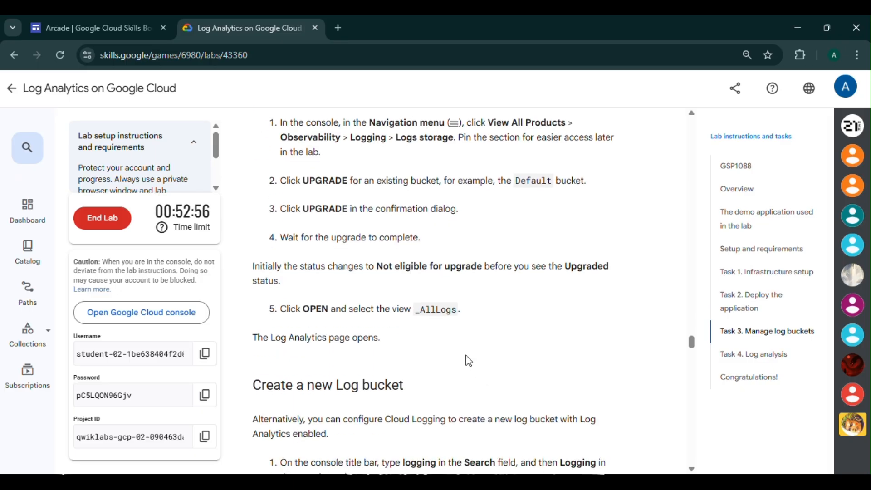
pyautogui.scroll(-2, 468, 360)
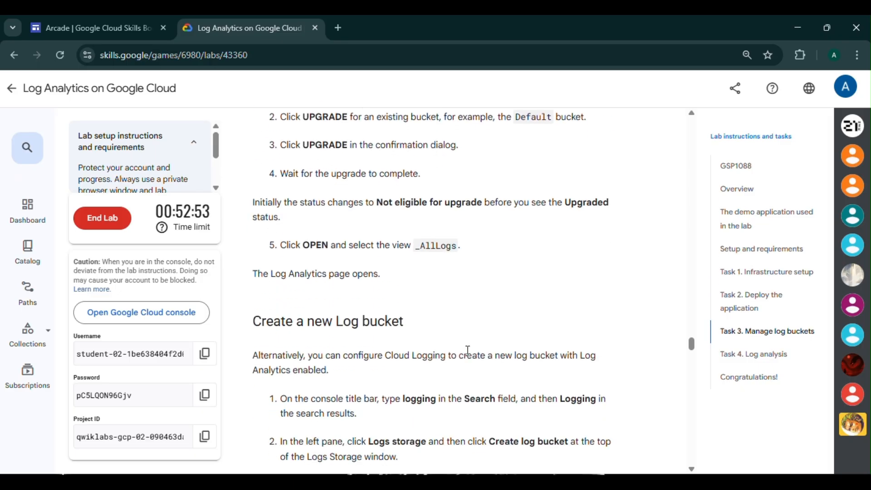
pyautogui.scroll(-4, 467, 350)
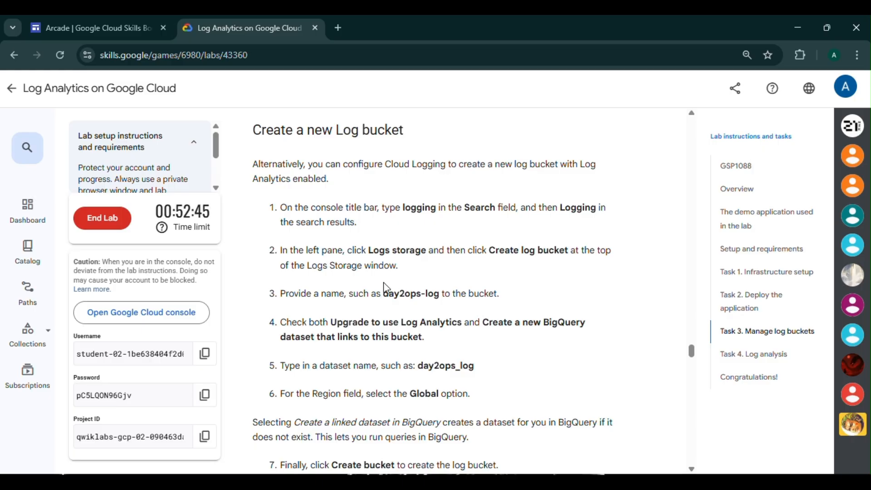
pyautogui.moveTo(390, 296); pyautogui.dragTo(437, 305)
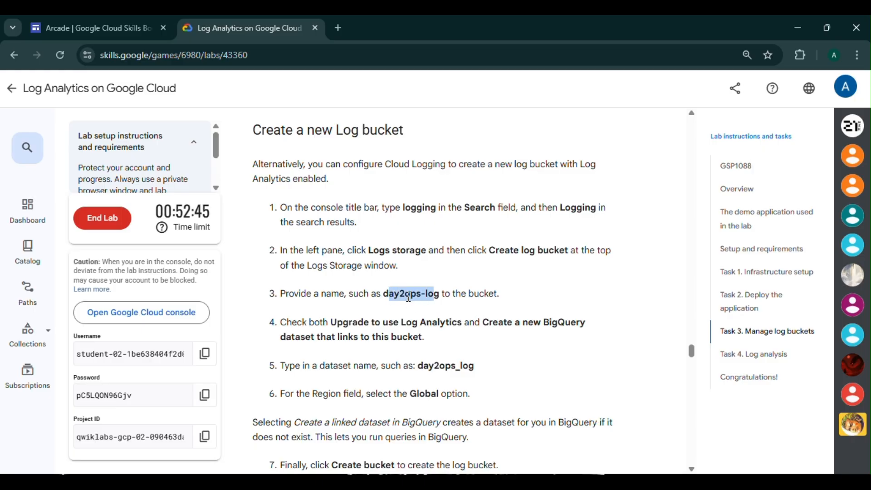
pyautogui.click(413, 302)
pyautogui.moveTo(384, 295); pyautogui.dragTo(438, 295)
pyautogui.hotkey('ctrl', 'c')
# Return to the console, dismiss the bucket-upgrade notification and close the duplicate Logs Storage tab.
pyautogui.moveTo(578, 474)
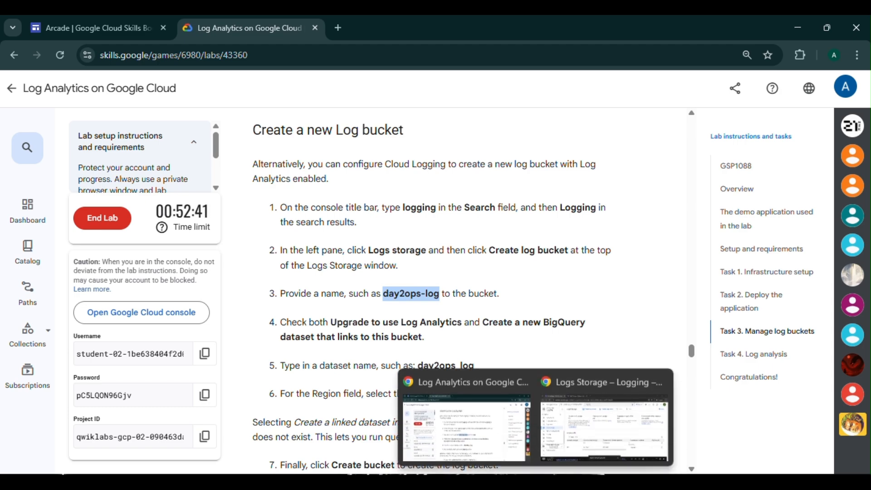
pyautogui.click(578, 437)
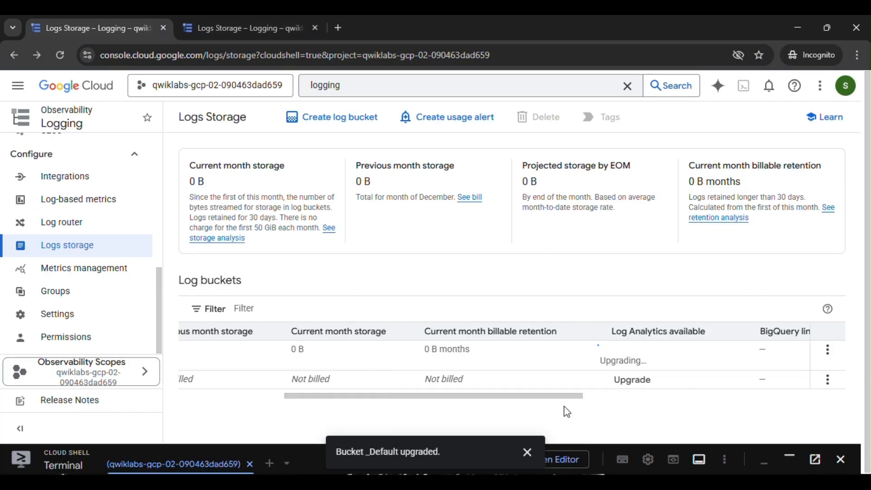
pyautogui.click(527, 452)
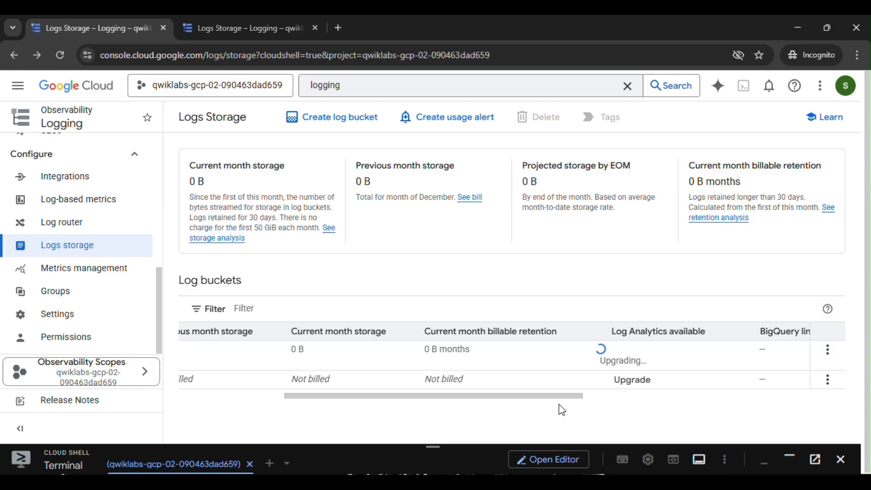
pyautogui.click(315, 28)
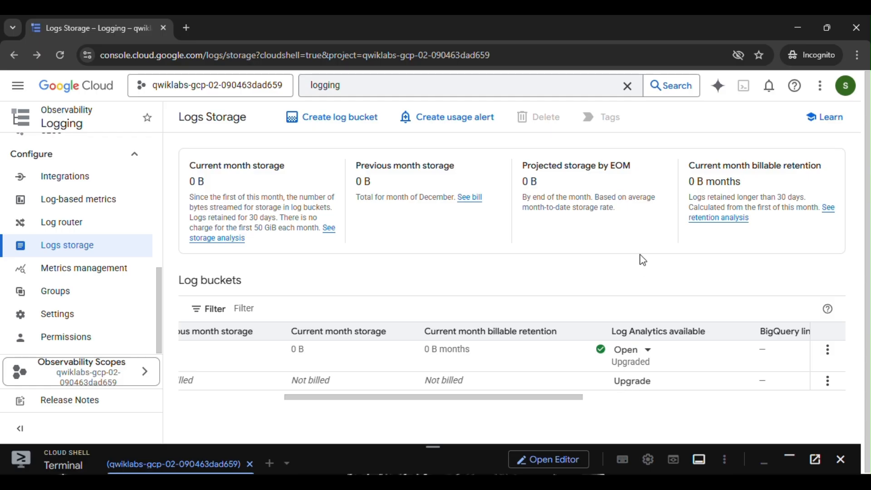
# Start creating a new log bucket and paste day2ops-log as its name.
pyautogui.click(344, 126)
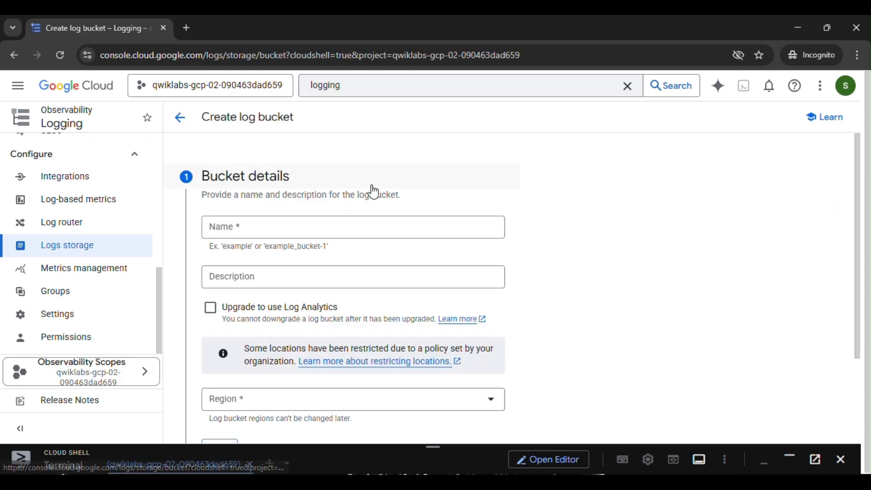
pyautogui.click(381, 224)
pyautogui.hotkey('ctrl', 'v')
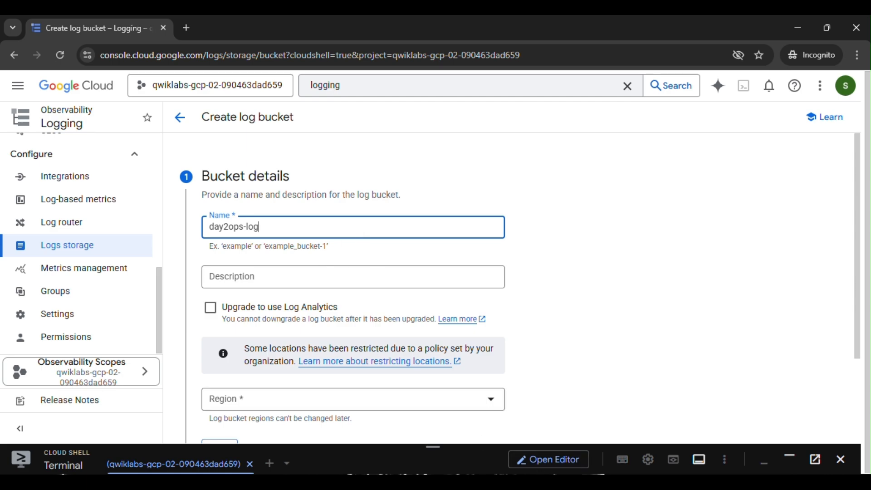
# Set the bucket region to global (Global) and advance past the bucket details.
pyautogui.moveTo(541, 474)
pyautogui.click(501, 434)
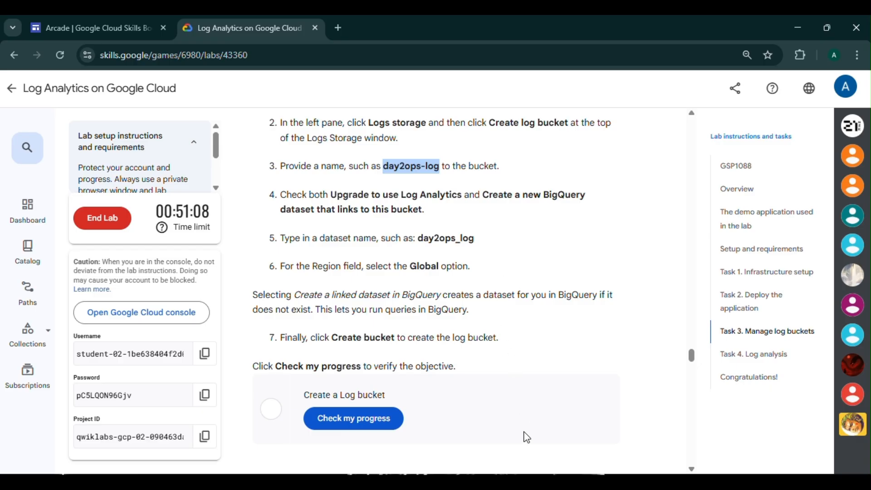
pyautogui.moveTo(536, 481)
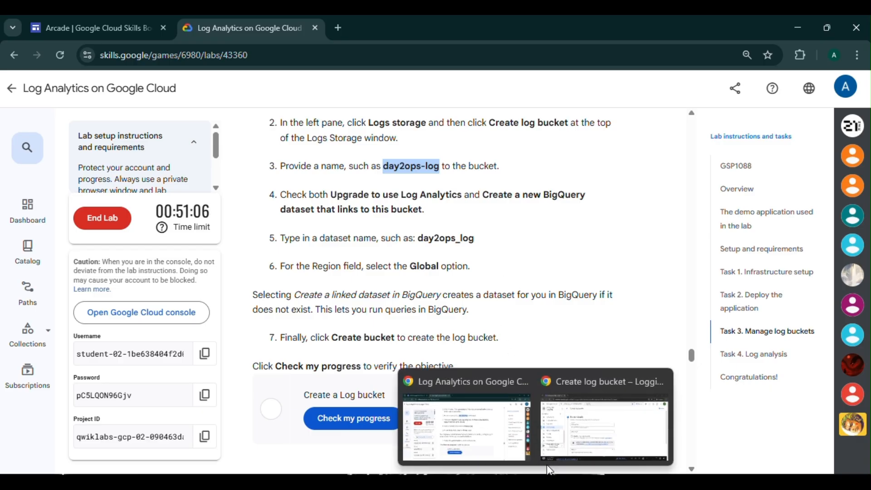
pyautogui.click(581, 430)
pyautogui.scroll(-3, 453, 325)
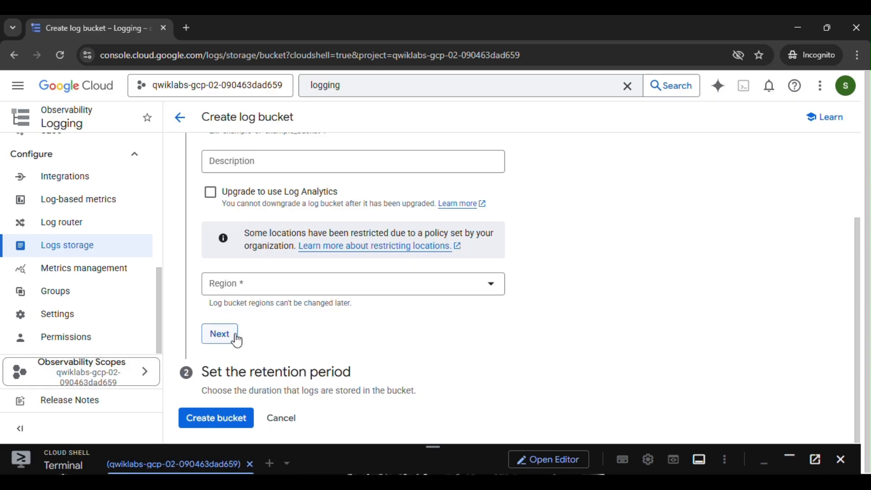
pyautogui.click(489, 418)
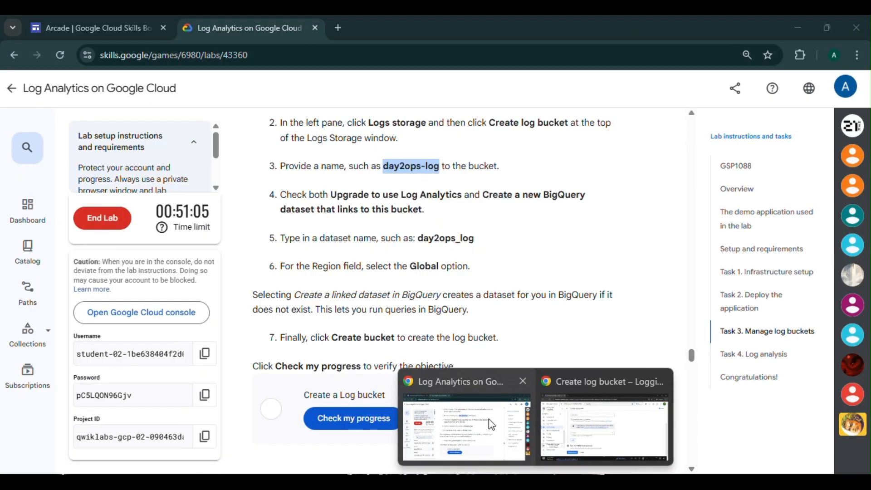
pyautogui.click(604, 424)
pyautogui.click(252, 290)
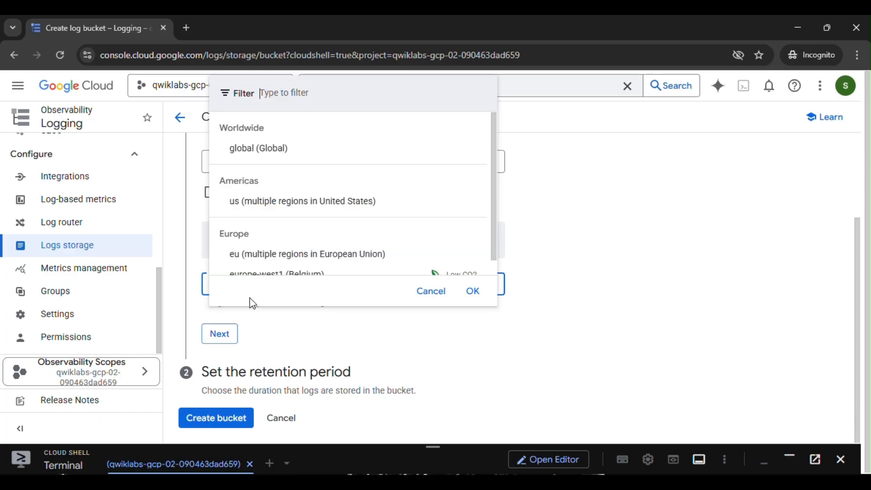
pyautogui.click(273, 155)
pyautogui.click(219, 354)
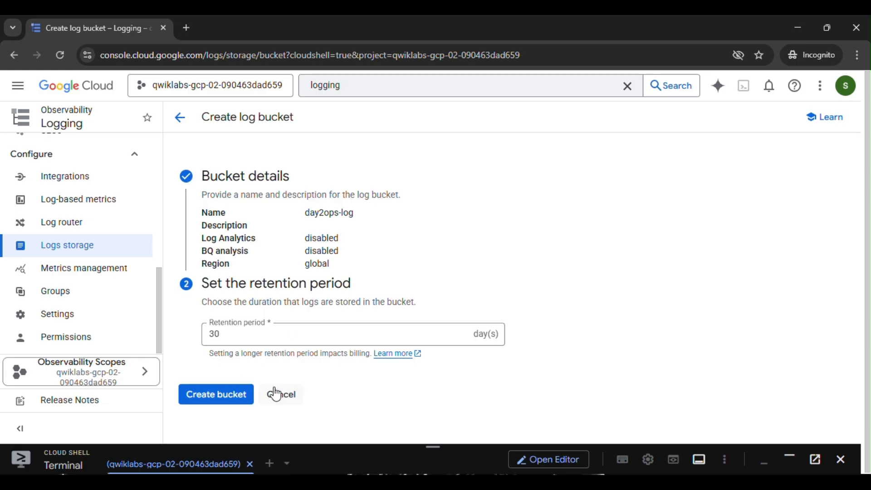
# Reopen the bucket details and enable both Upgrade to use Log Analytics and Create a new BigQuery dataset.
pyautogui.click(250, 214)
pyautogui.scroll(-3, 248, 231)
pyautogui.click(210, 180)
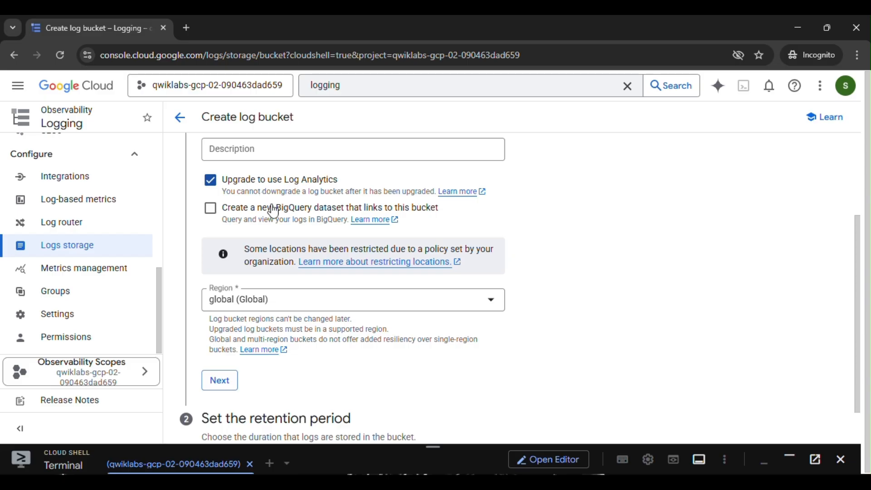
pyautogui.click(211, 210)
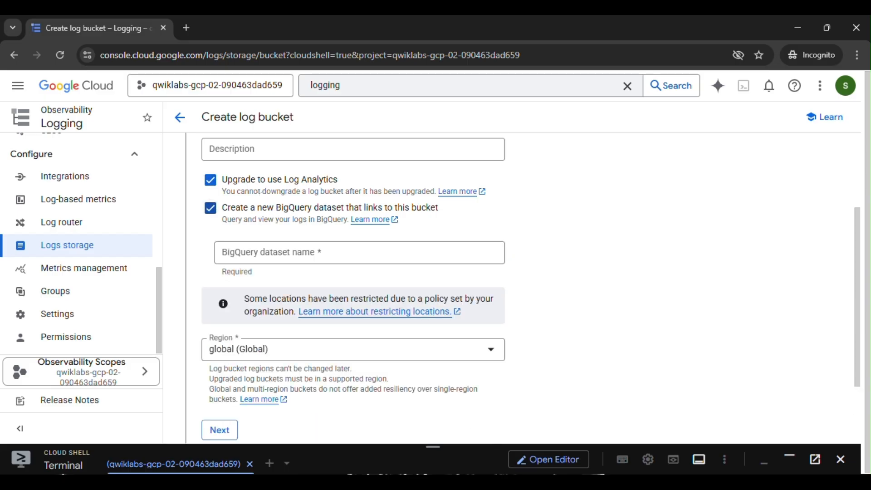
# Copy day2ops_log from the instructions and enter it as the BigQuery dataset name.
pyautogui.moveTo(535, 481)
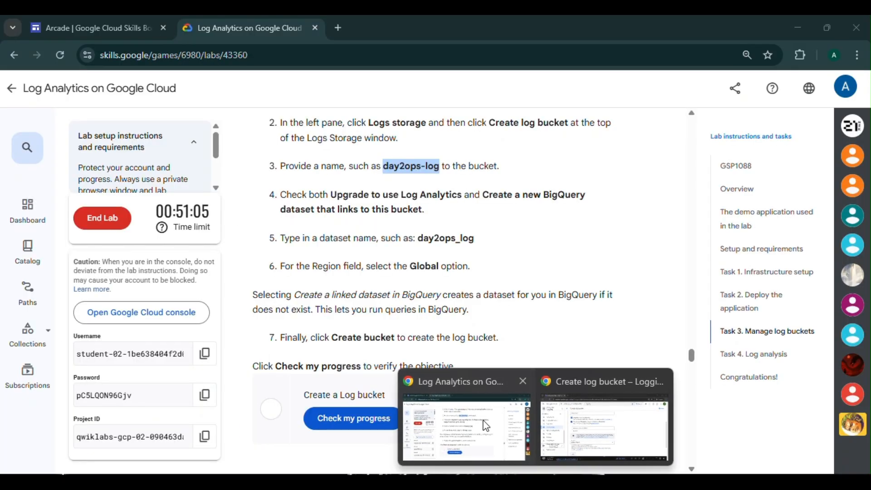
pyautogui.click(486, 426)
pyautogui.moveTo(418, 238); pyautogui.dragTo(472, 249)
pyautogui.hotkey('ctrl', 'c')
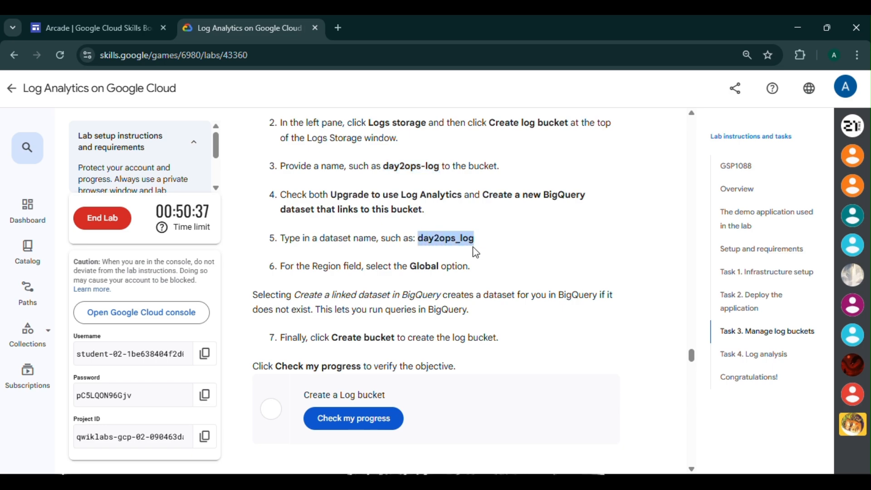
pyautogui.moveTo(535, 482)
pyautogui.click(554, 446)
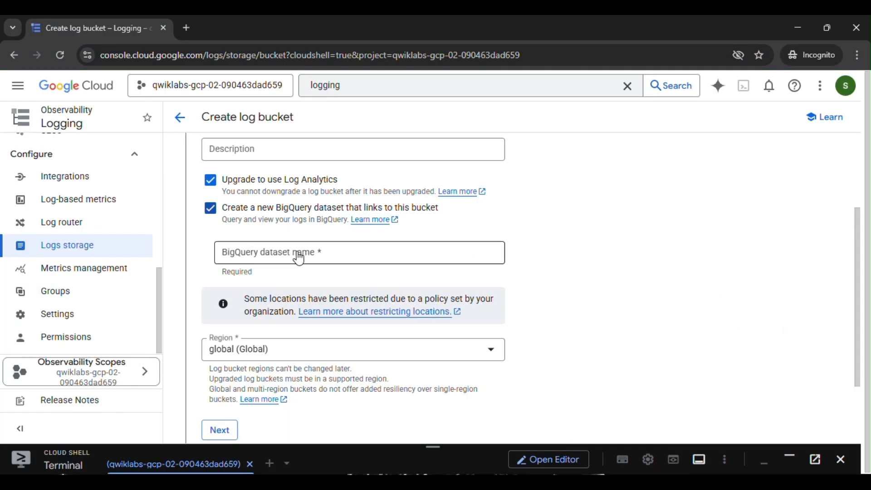
pyautogui.click(283, 250)
pyautogui.hotkey('ctrl', 'v')
# Advance to the retention period step and create the log bucket with 30 days retention.
pyautogui.scroll(-2, 317, 268)
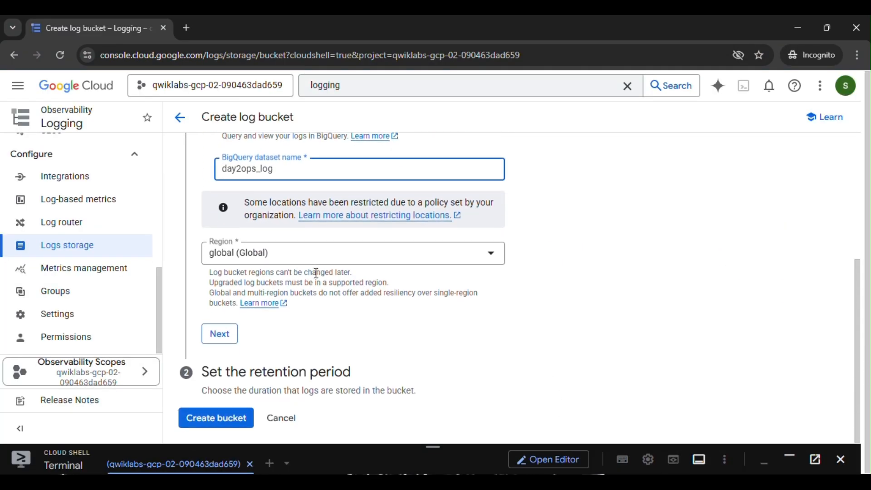
pyautogui.click(227, 337)
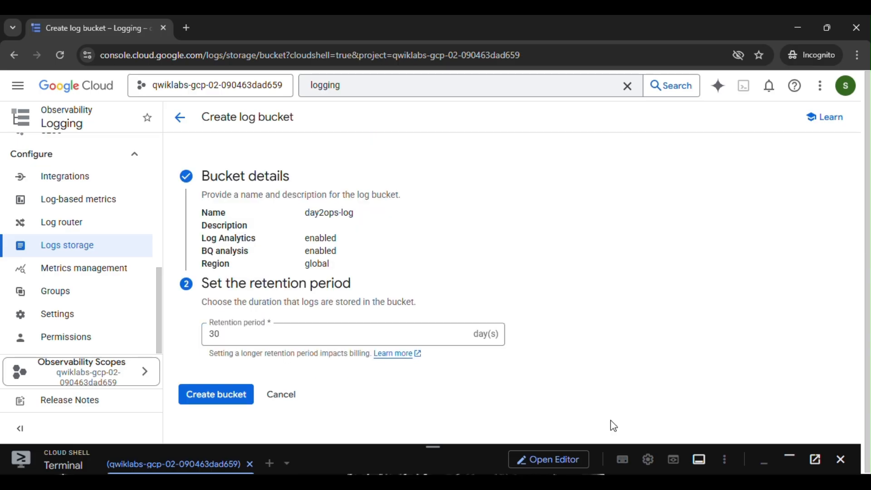
pyautogui.moveTo(540, 474)
pyautogui.moveTo(490, 432)
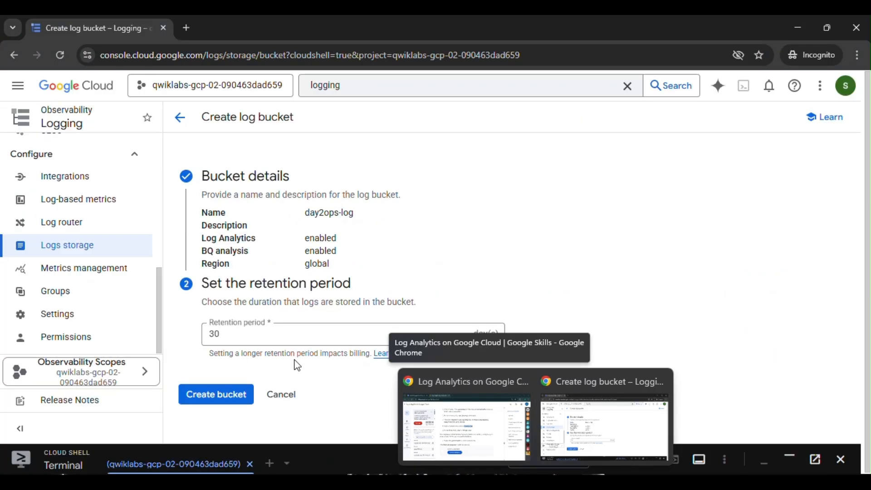
pyautogui.click(603, 427)
pyautogui.click(227, 396)
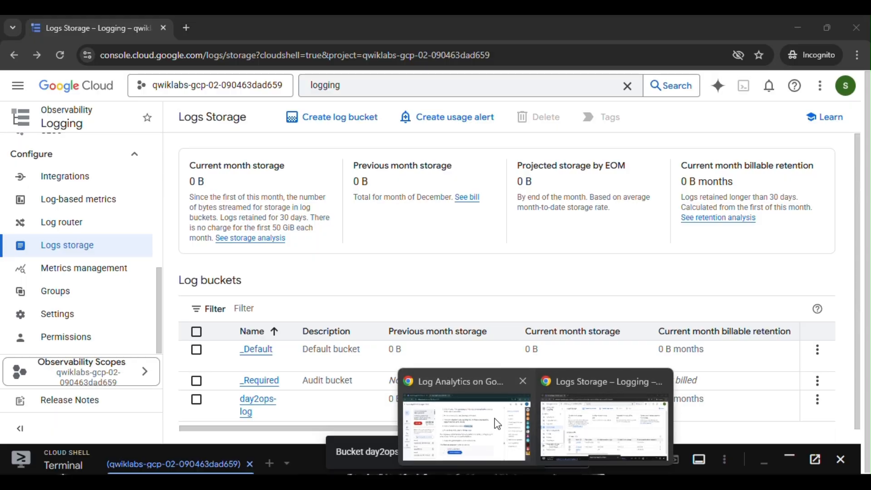
# Check progress for the Create a Log bucket task in the lab instructions.
pyautogui.click(497, 423)
pyautogui.scroll(-4, 431, 345)
pyautogui.click(369, 290)
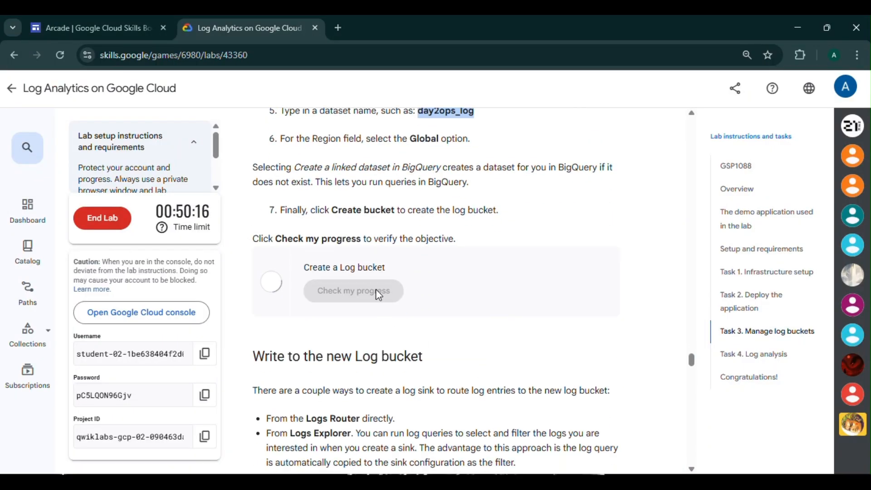
pyautogui.scroll(-2, 412, 306)
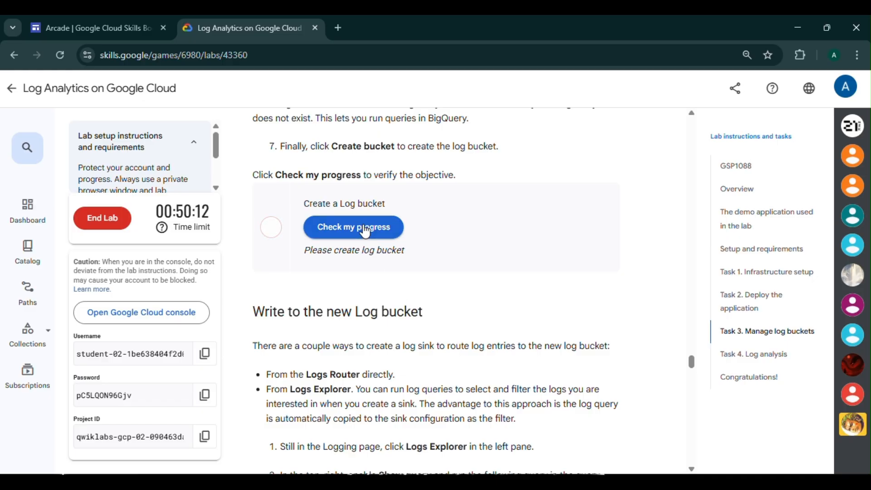
pyautogui.click(365, 229)
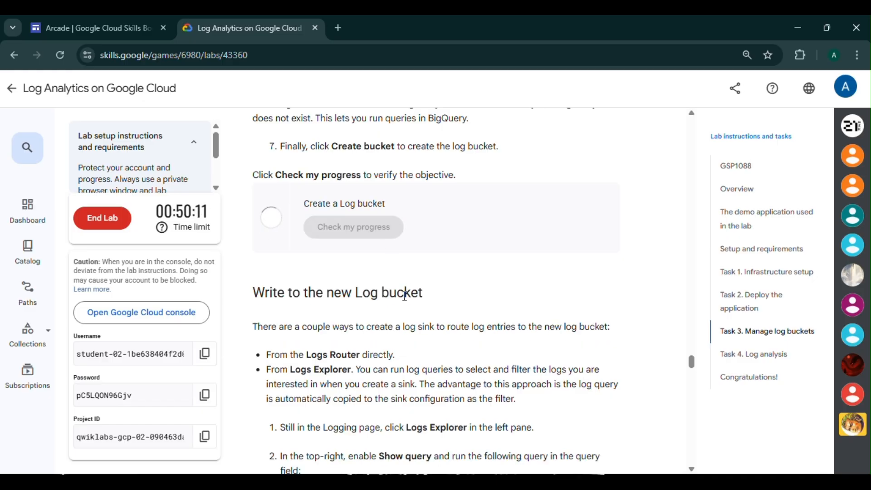
pyautogui.scroll(-1, 405, 296)
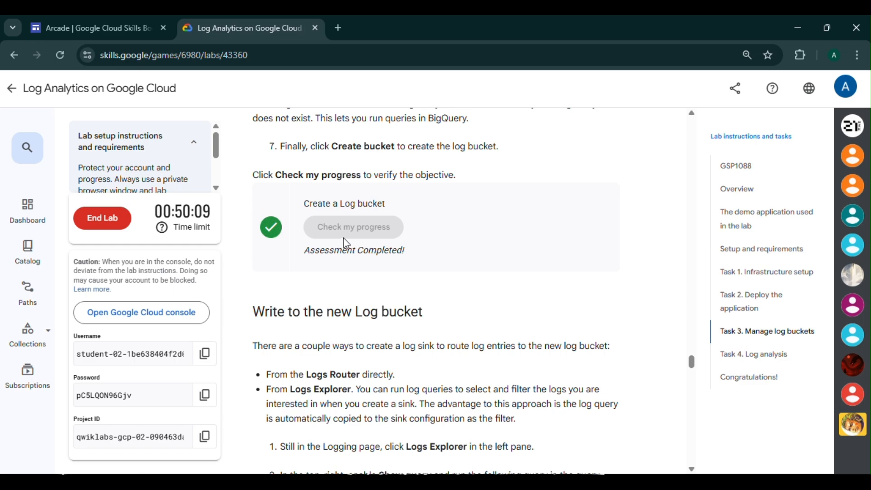
pyautogui.scroll(-3, 364, 254)
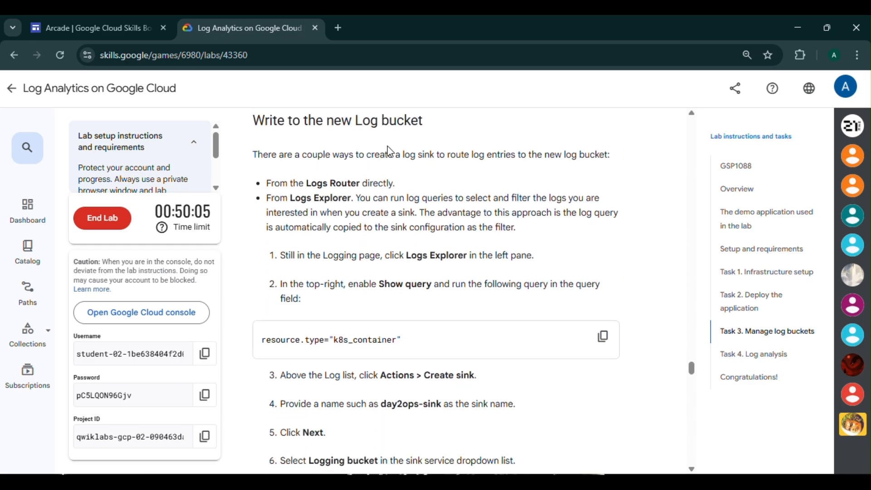
# Read the Write to the new Log bucket instructions on creating a log sink from Logs Explorer.
pyautogui.moveTo(536, 482)
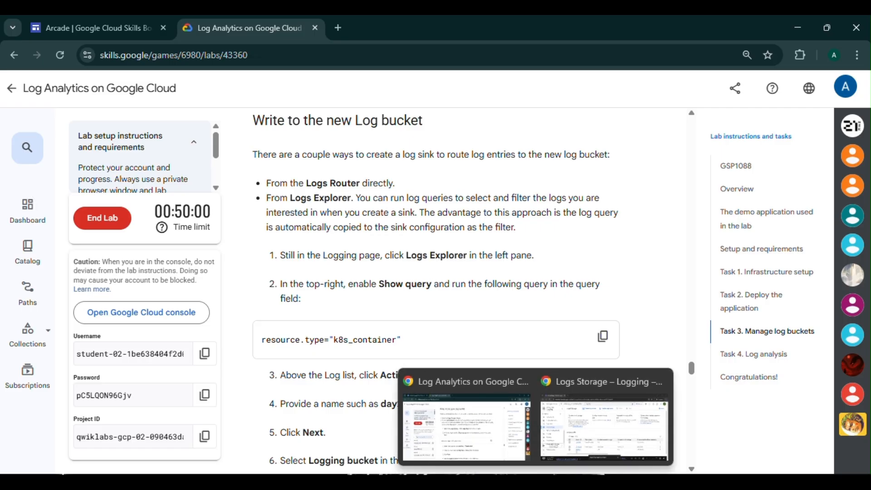
pyautogui.moveTo(589, 443)
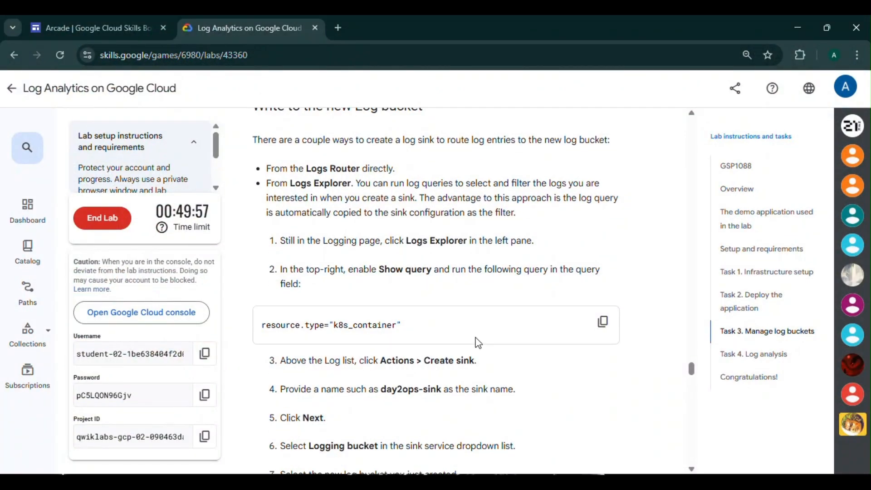
pyautogui.click(472, 429)
pyautogui.scroll(-10, 478, 341)
pyautogui.scroll(10, 478, 341)
pyautogui.scroll(-1, 482, 349)
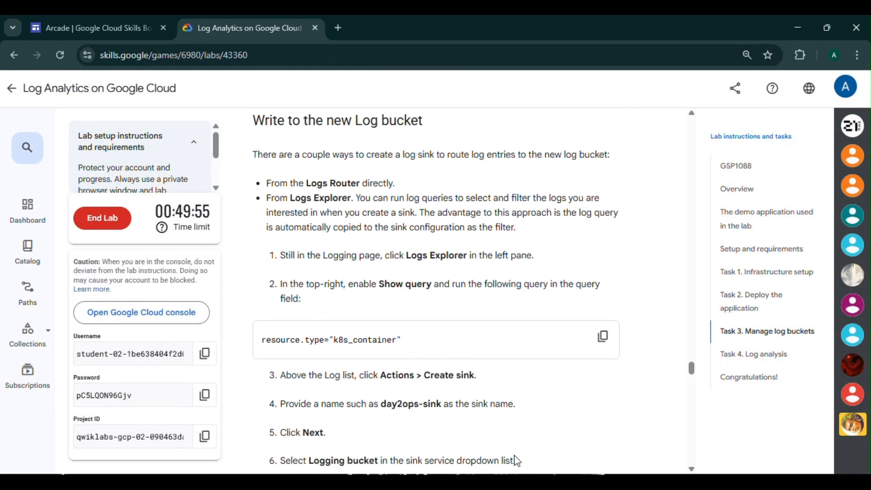
pyautogui.click(599, 438)
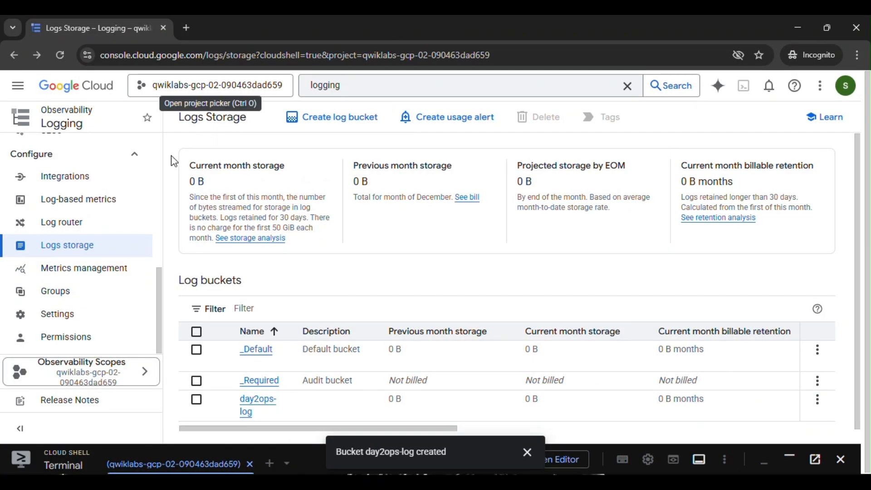
# Open Logs Explorer and enter the query resource.type="k8s_container" copied from the lab instructions.
pyautogui.scroll(6, 91, 247)
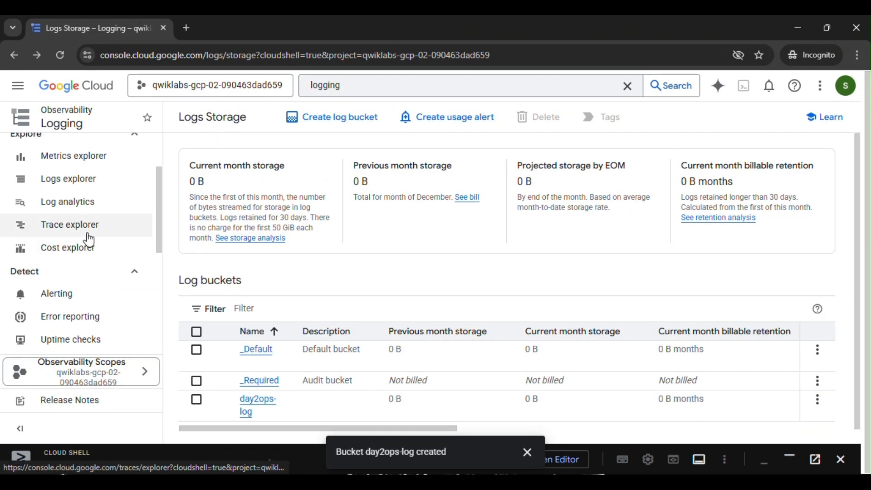
pyautogui.click(97, 177)
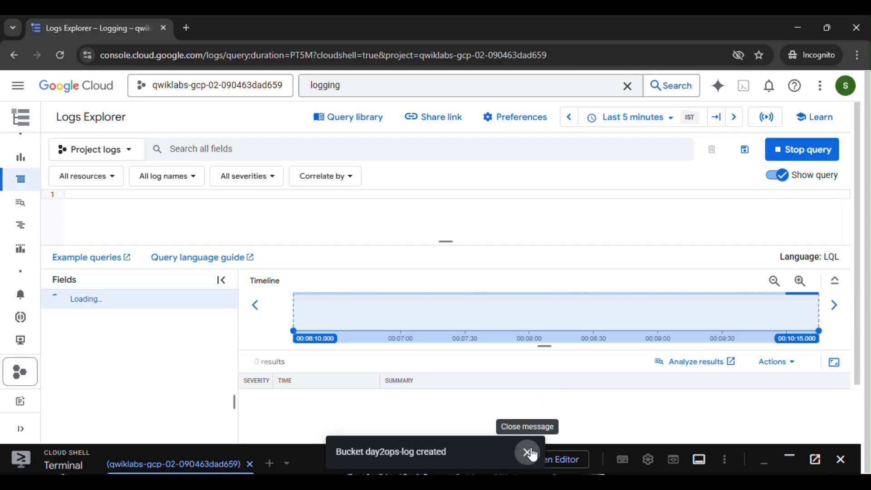
pyautogui.click(519, 443)
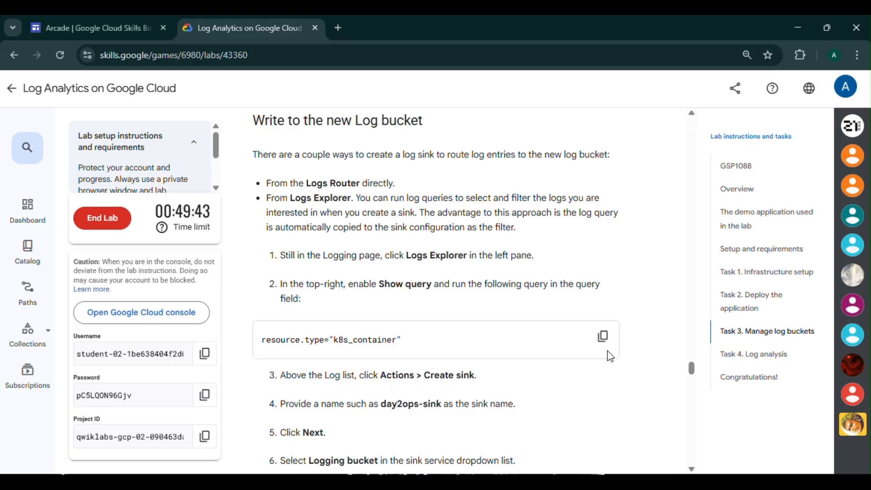
pyautogui.click(601, 336)
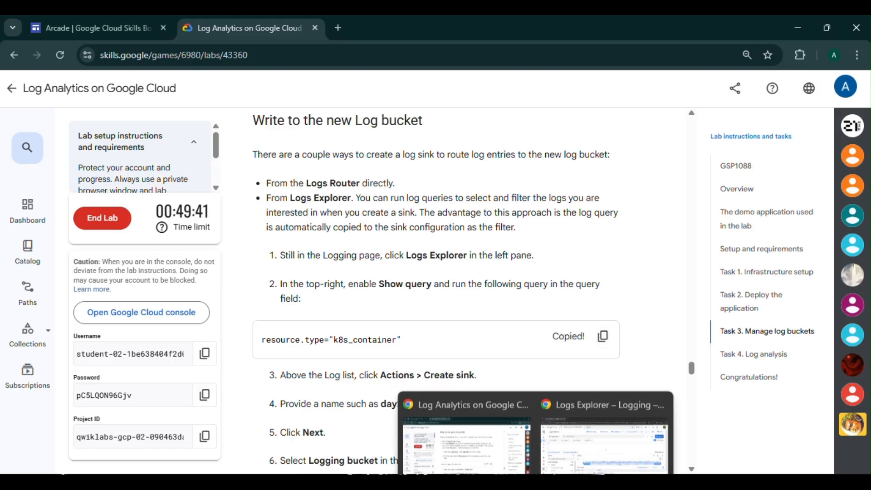
pyautogui.click(597, 442)
pyautogui.click(219, 198)
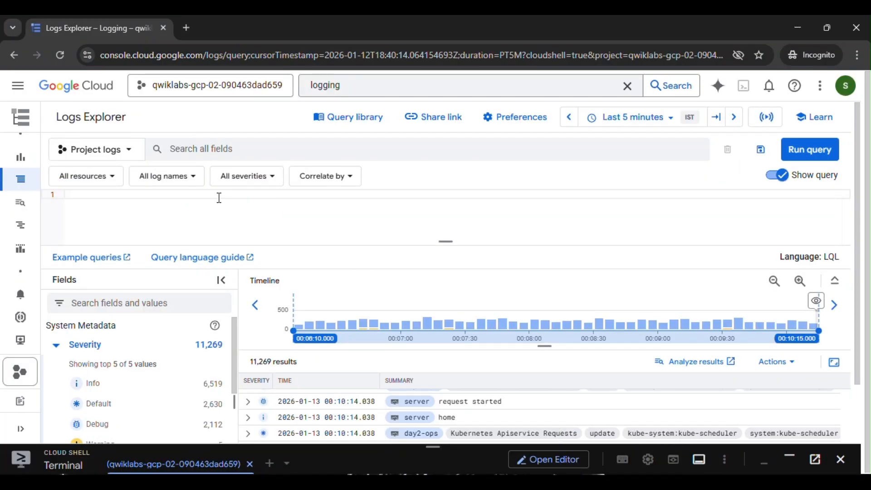
pyautogui.hotkey('ctrl', 'v')
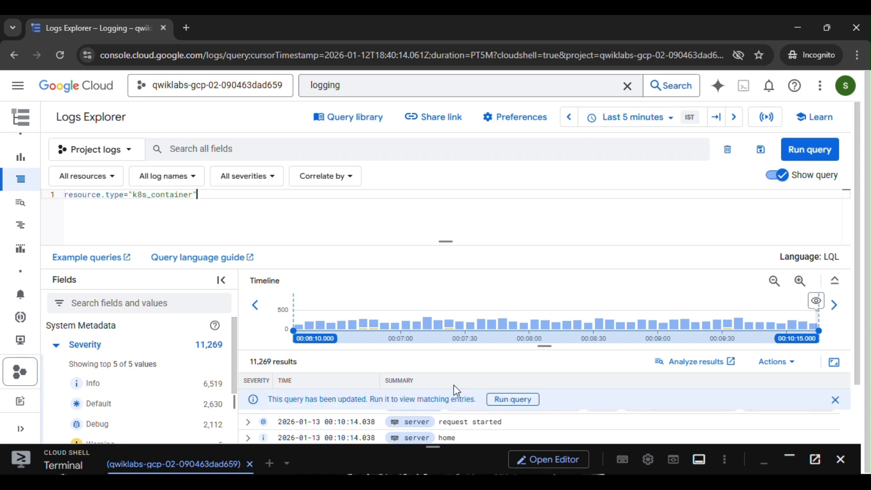
# Start creating a log sink from the query's results and close the Cloud Shell panel.
pyautogui.click(491, 442)
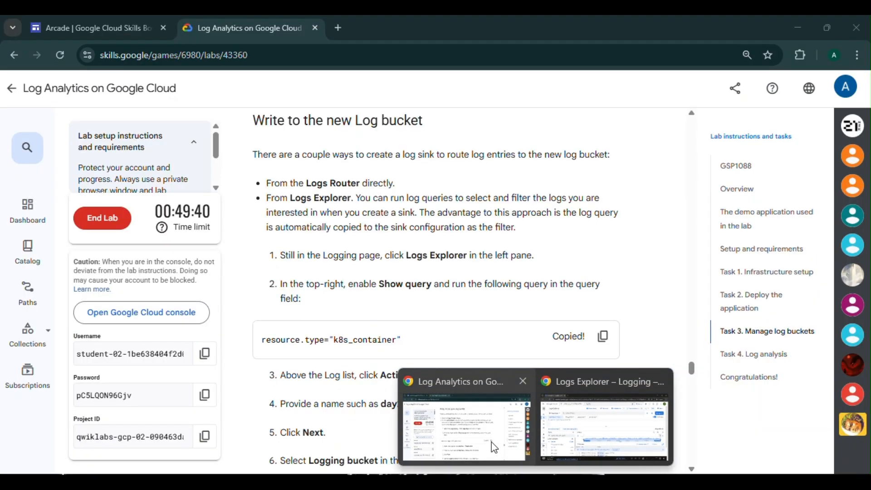
pyautogui.scroll(-2, 495, 431)
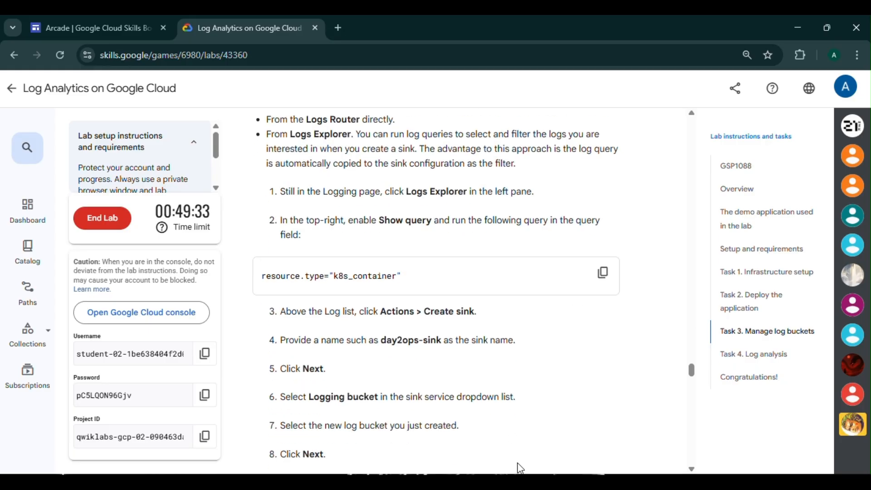
pyautogui.click(598, 415)
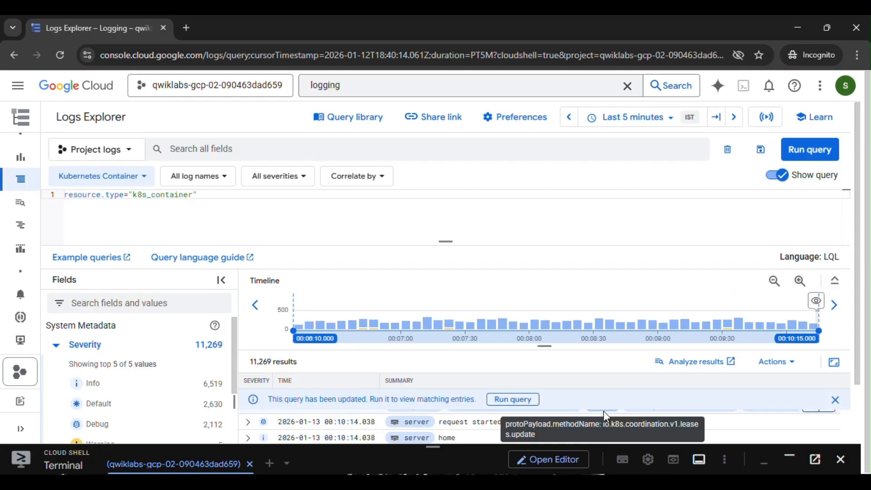
pyautogui.click(792, 365)
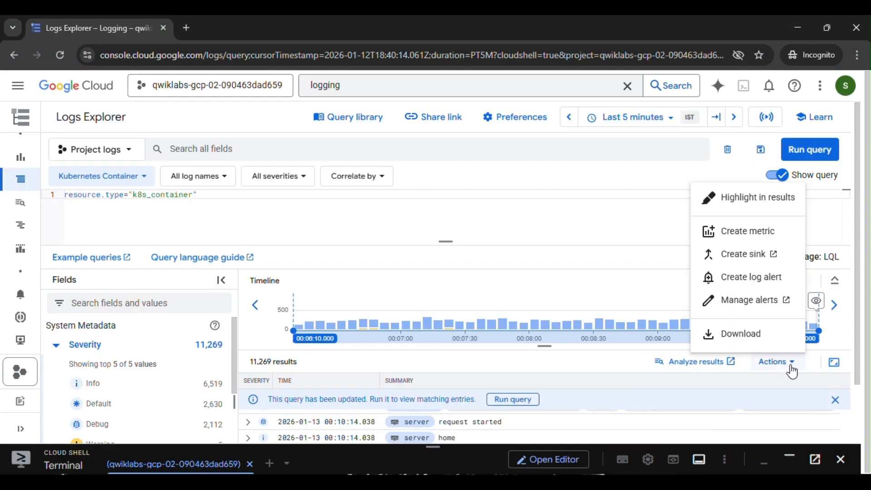
pyautogui.click(758, 255)
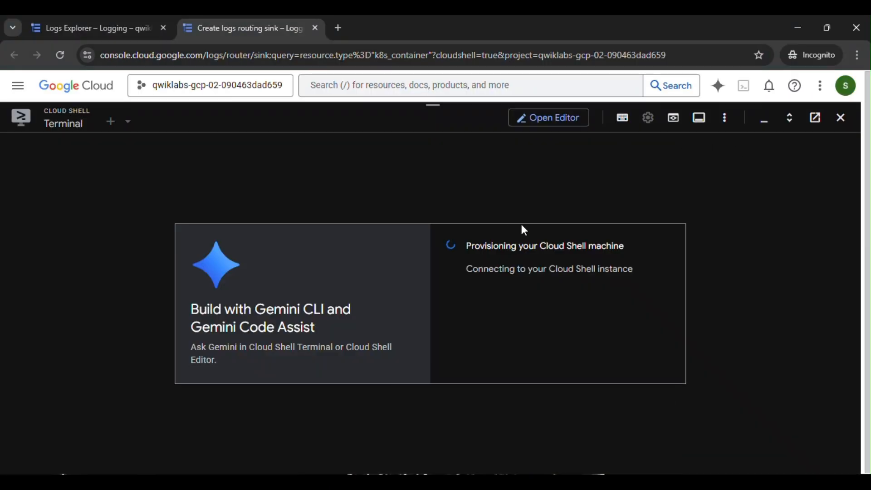
pyautogui.click(839, 119)
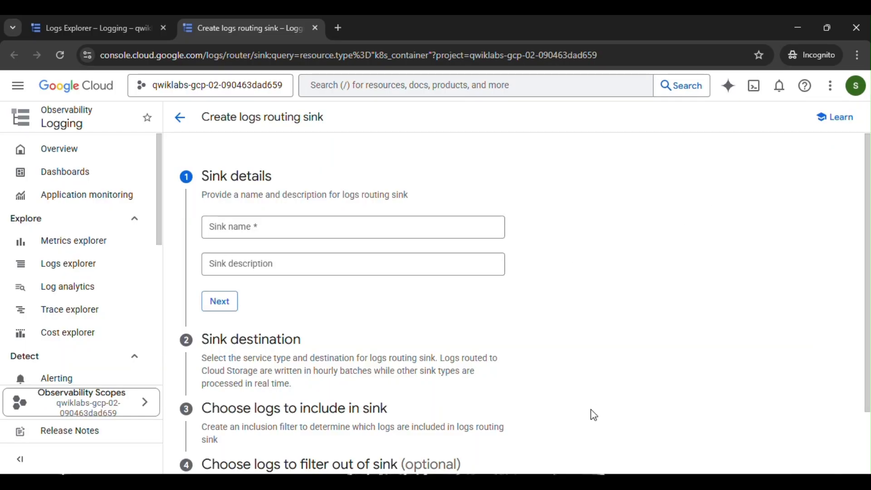
# Copy day2ops-sink from the instructions, enter it as the sink name, and continue to the destination.
pyautogui.click(462, 443)
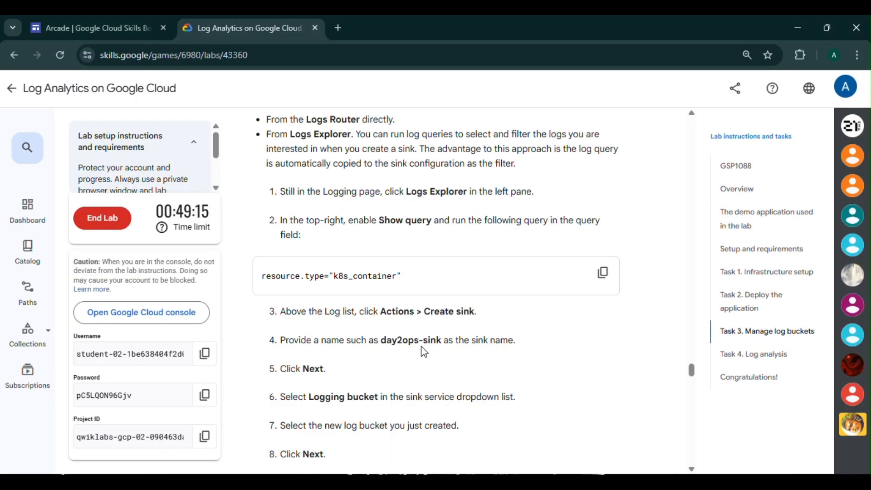
pyautogui.scroll(-3, 393, 305)
pyautogui.moveTo(383, 213); pyautogui.dragTo(441, 214)
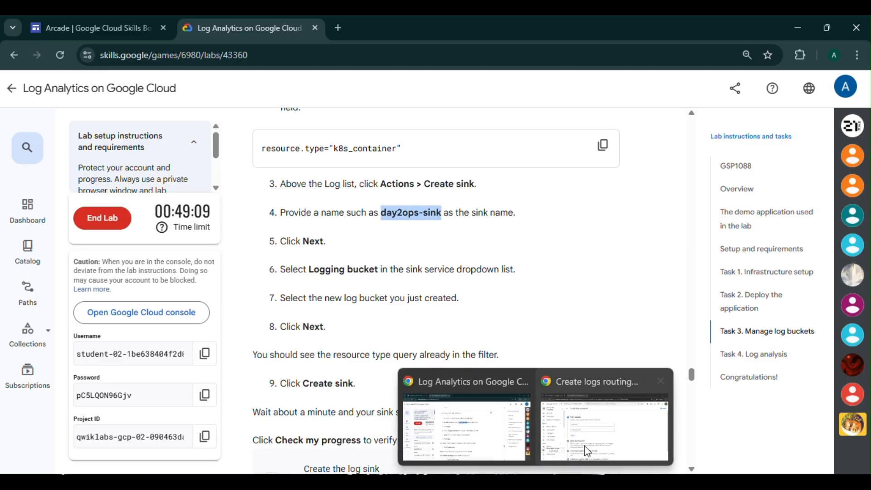
pyautogui.click(573, 463)
pyautogui.click(271, 230)
pyautogui.hotkey('ctrl', 'v')
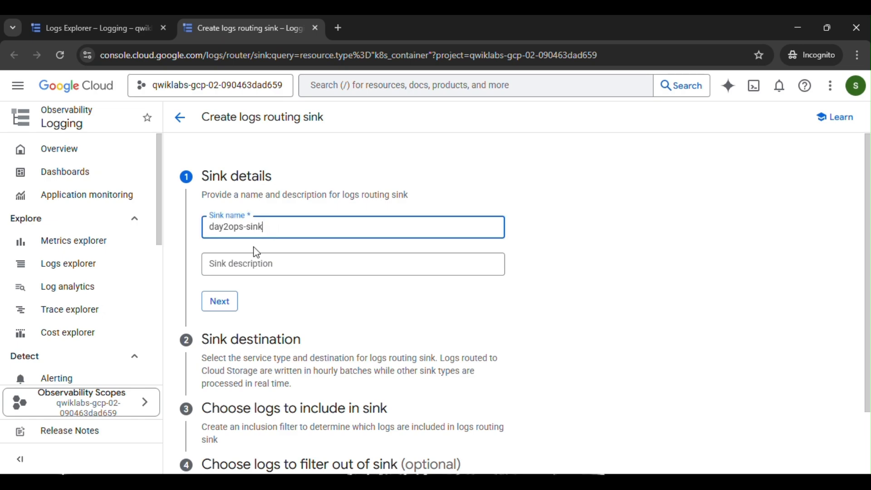
pyautogui.click(220, 301)
# Set the sink destination to a Logging bucket, choosing the day2ops-log bucket.
pyautogui.click(268, 323)
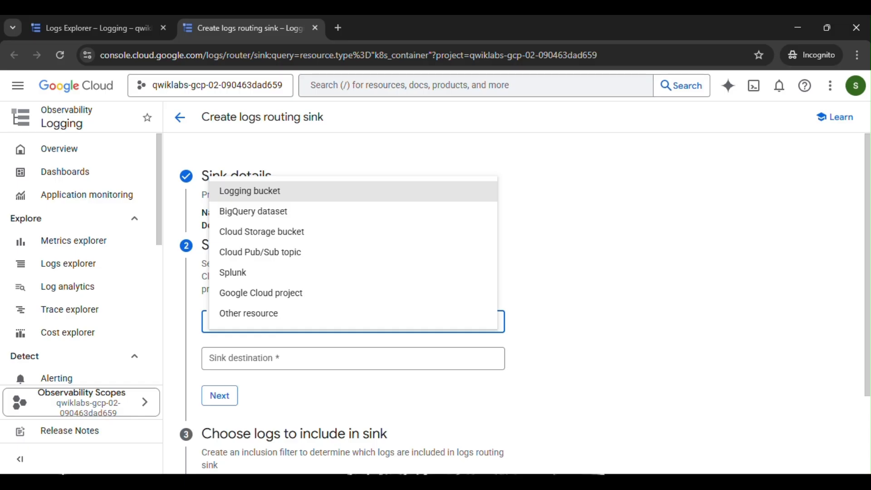
pyautogui.moveTo(489, 433)
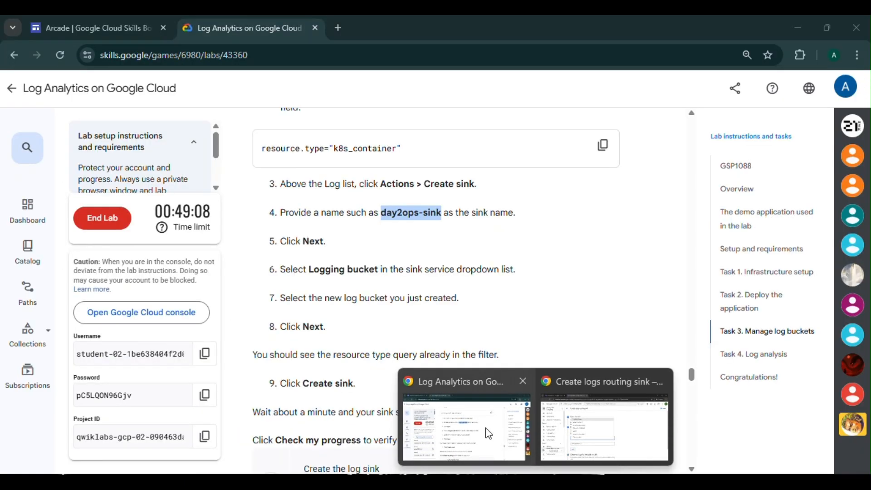
pyautogui.click(254, 192)
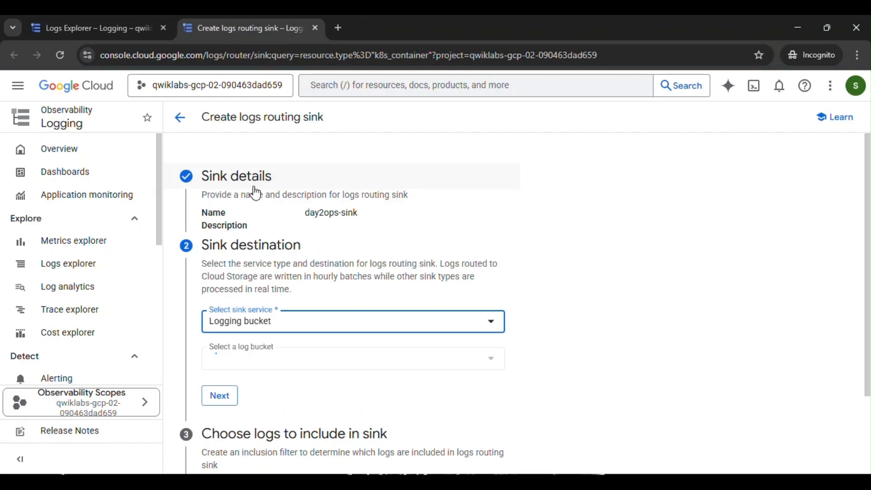
pyautogui.scroll(-2, 305, 302)
pyautogui.click(306, 299)
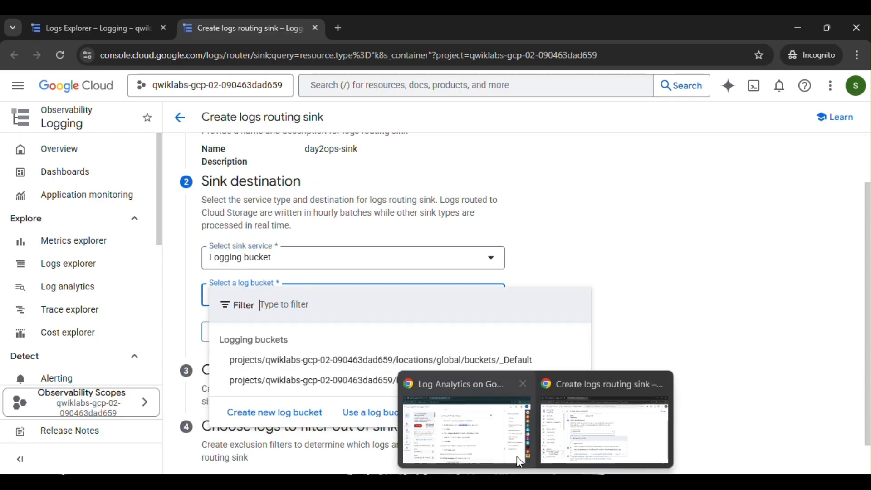
pyautogui.moveTo(501, 434)
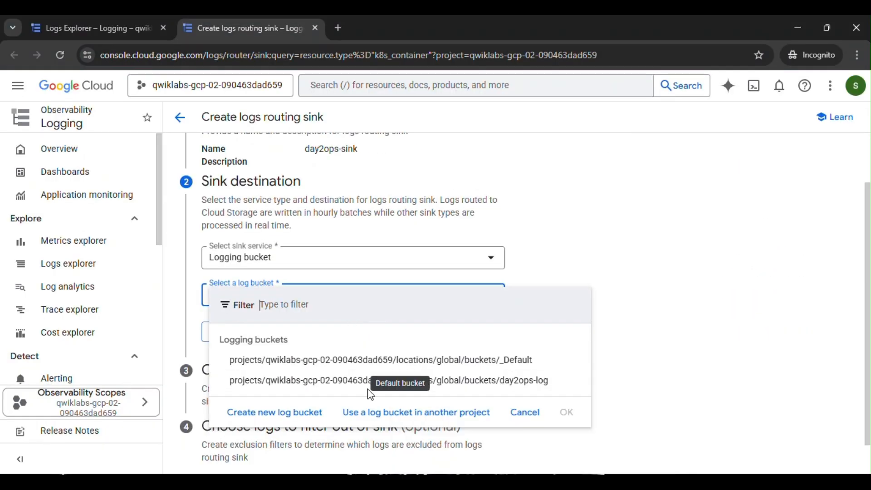
pyautogui.click(334, 381)
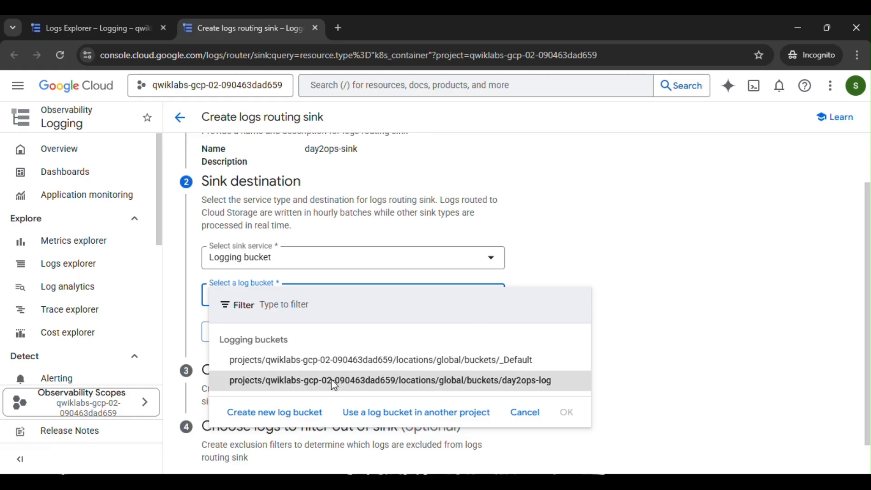
pyautogui.click(216, 338)
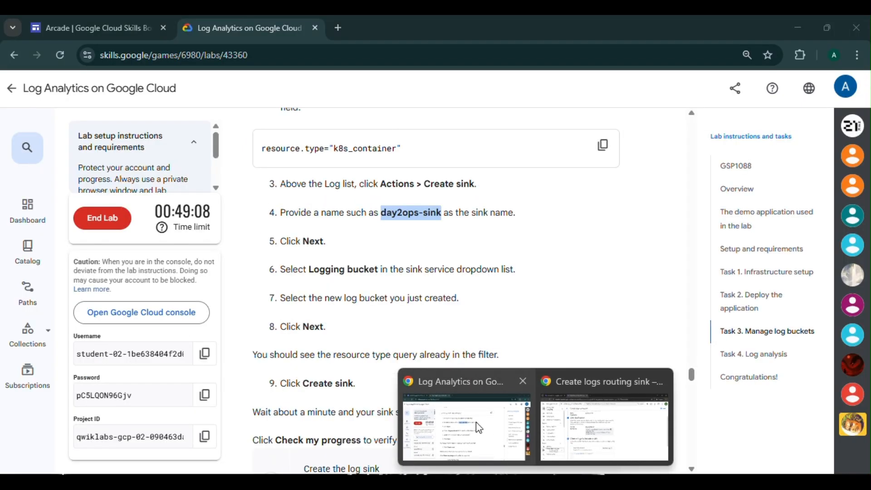
# Create the day2ops-sink log sink with the k8s_container filter.
pyautogui.click(476, 422)
pyautogui.scroll(-4, 472, 409)
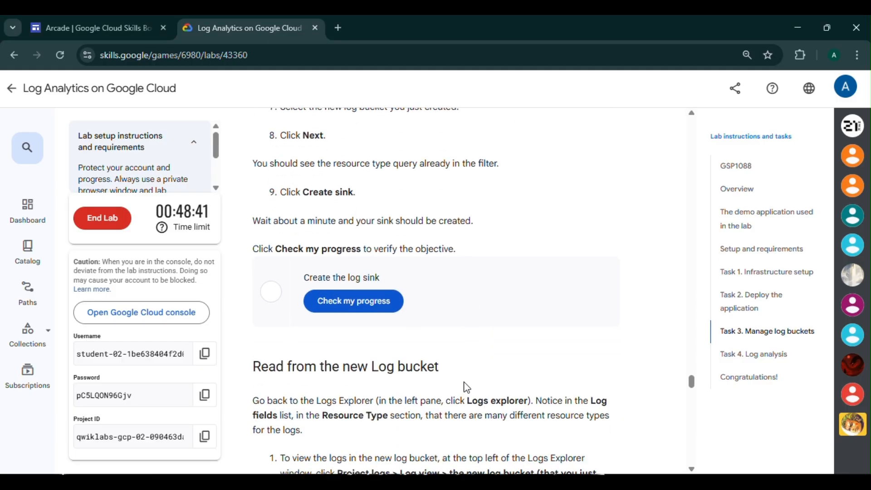
pyautogui.click(562, 427)
pyautogui.scroll(-3, 376, 398)
pyautogui.click(227, 450)
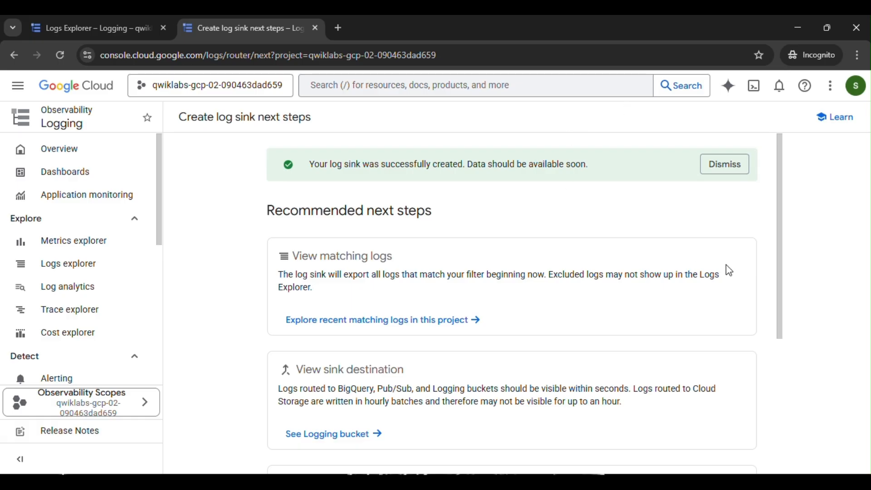
# Check progress for the Create the log sink task in the lab instructions.
pyautogui.hotkey('alt', 'Tab')
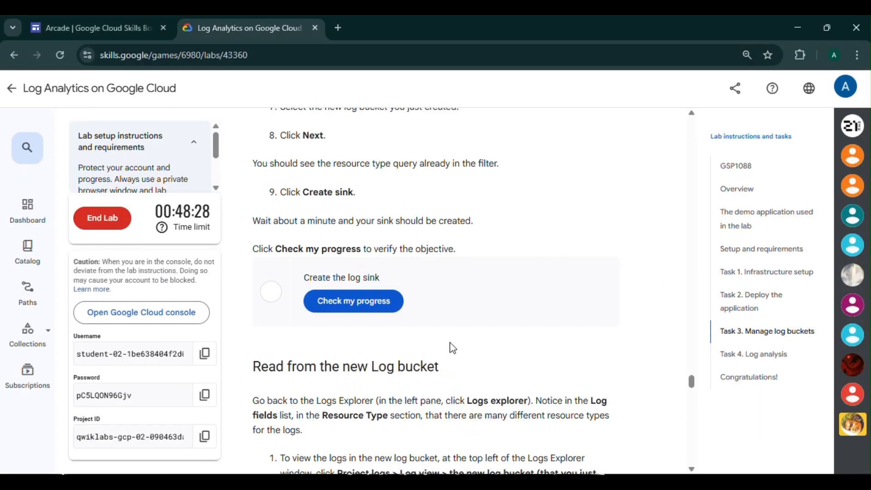
pyautogui.click(384, 300)
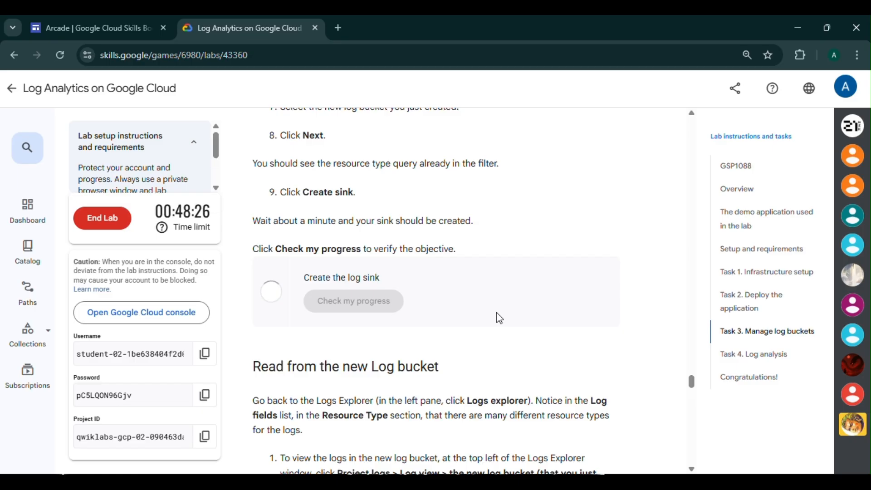
# Read the Task 4 log analysis instructions and example SQL queries.
pyautogui.scroll(-4, 415, 274)
pyautogui.scroll(-20, 415, 274)
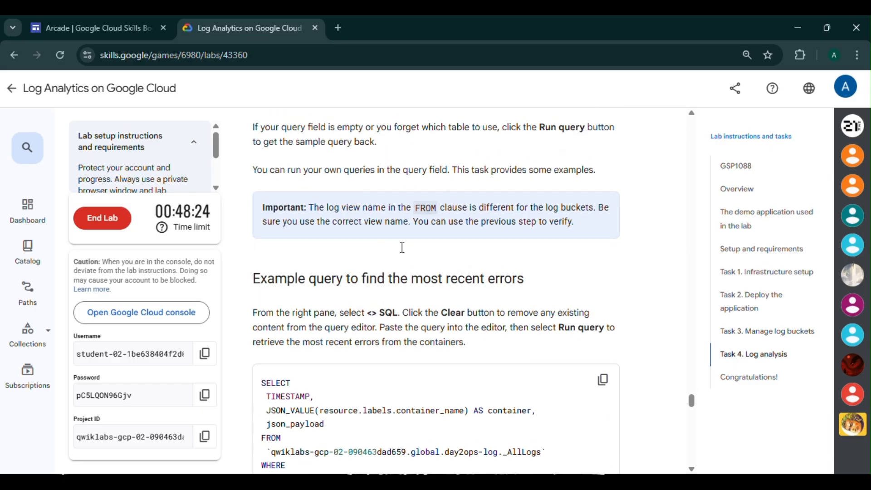
pyautogui.scroll(-15, 404, 253)
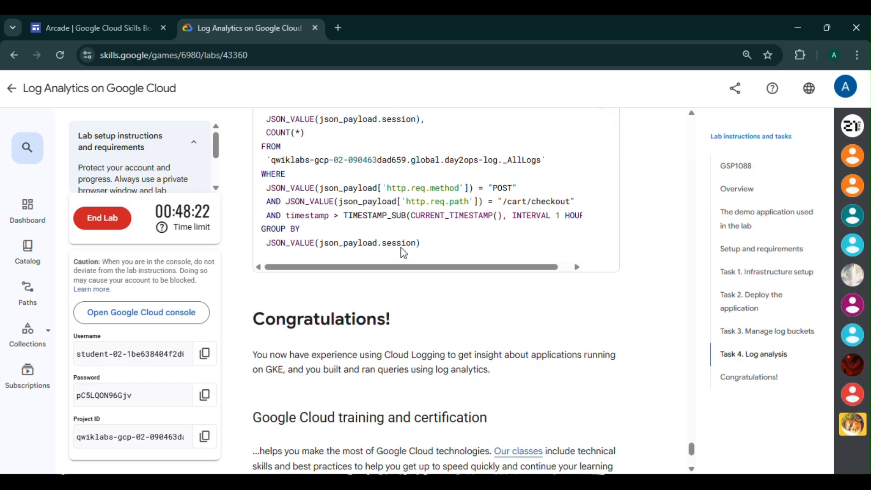
pyautogui.scroll(10, 404, 252)
pyautogui.scroll(10, 404, 253)
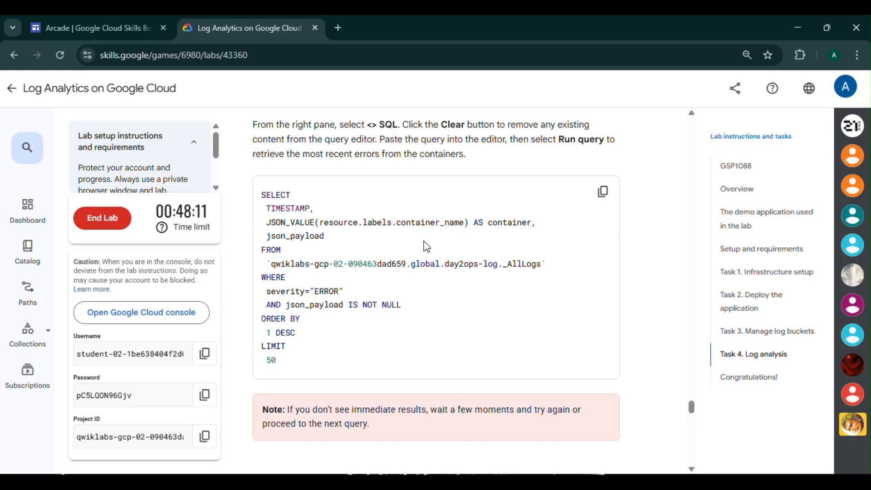
pyautogui.scroll(3, 421, 245)
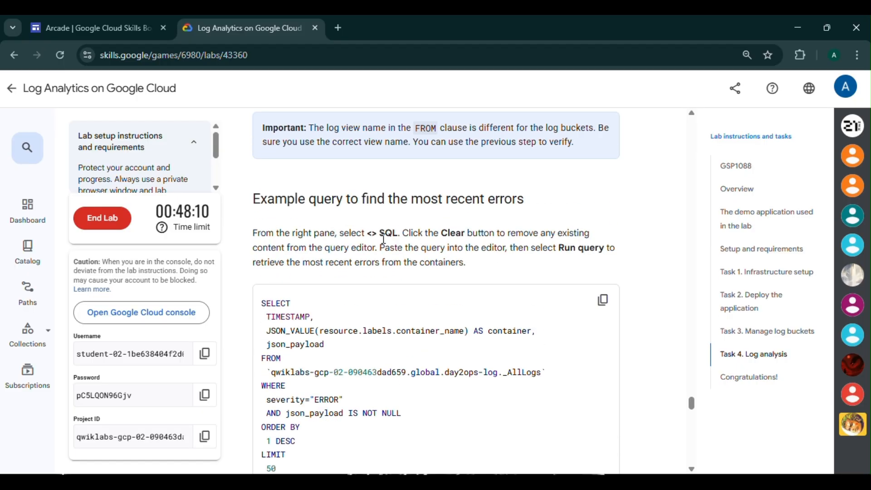
# Begin ending the lab.
pyautogui.click(117, 225)
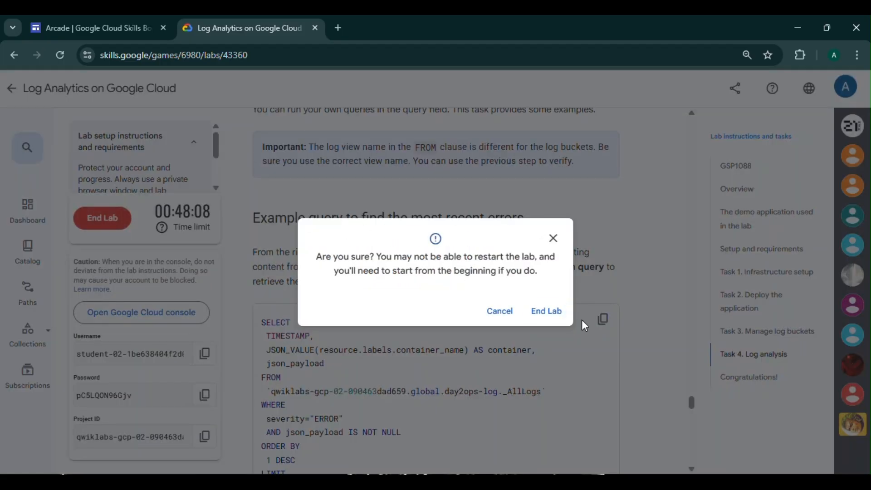